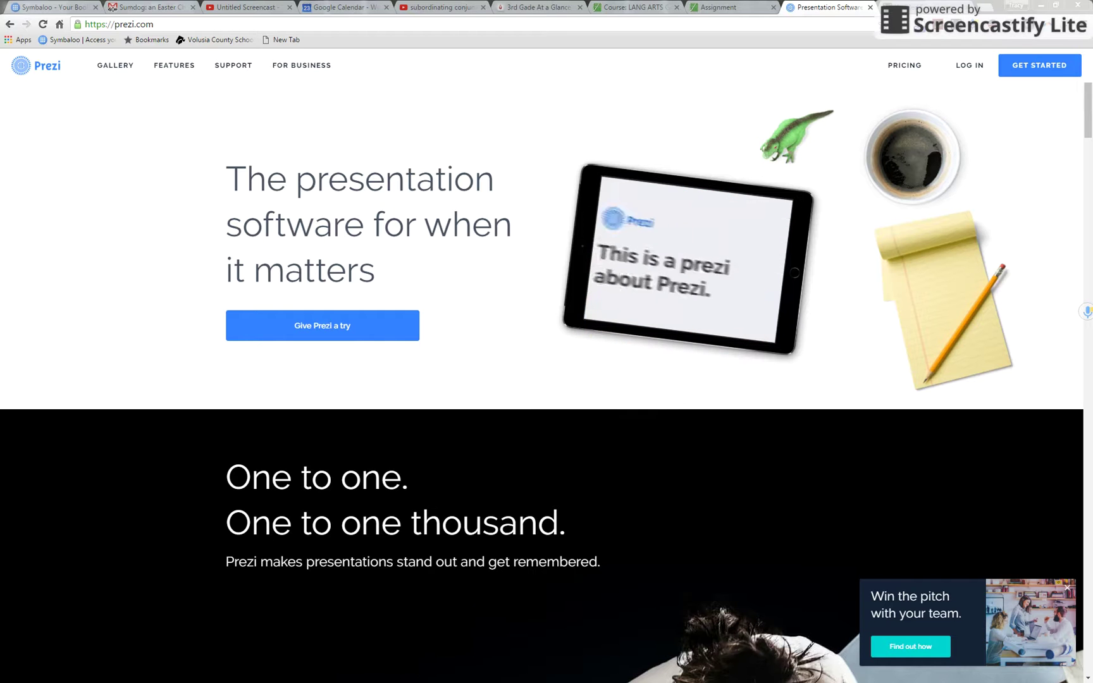
Step: Sign in to Prezi from the login page with the account e-mail and password
left_click(979, 66)
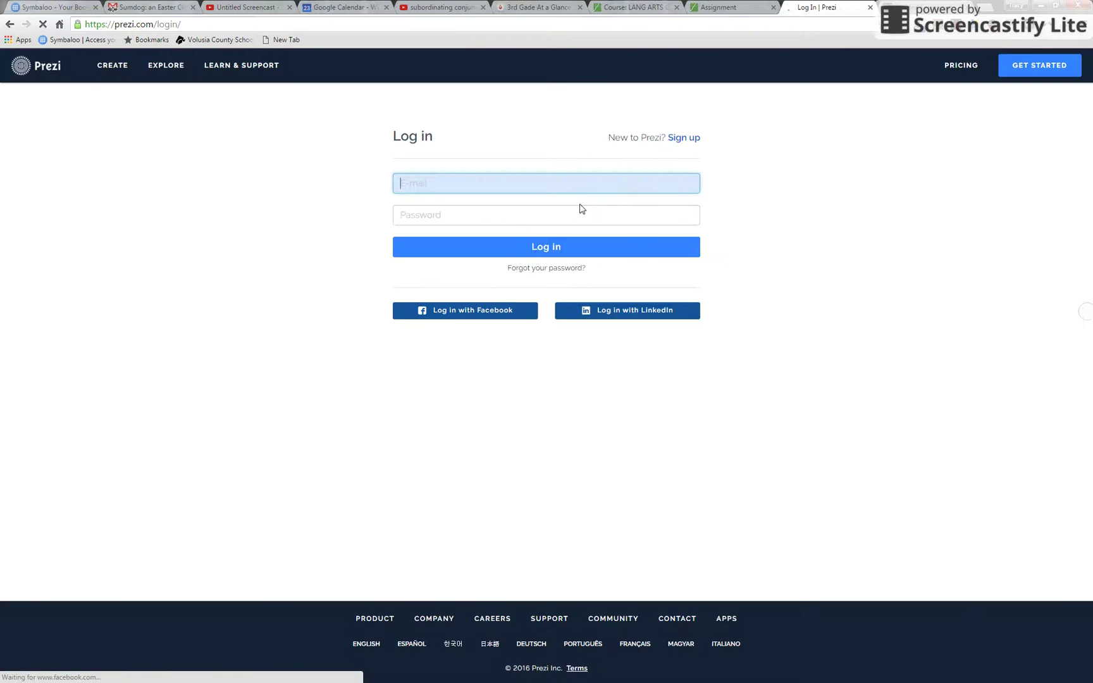
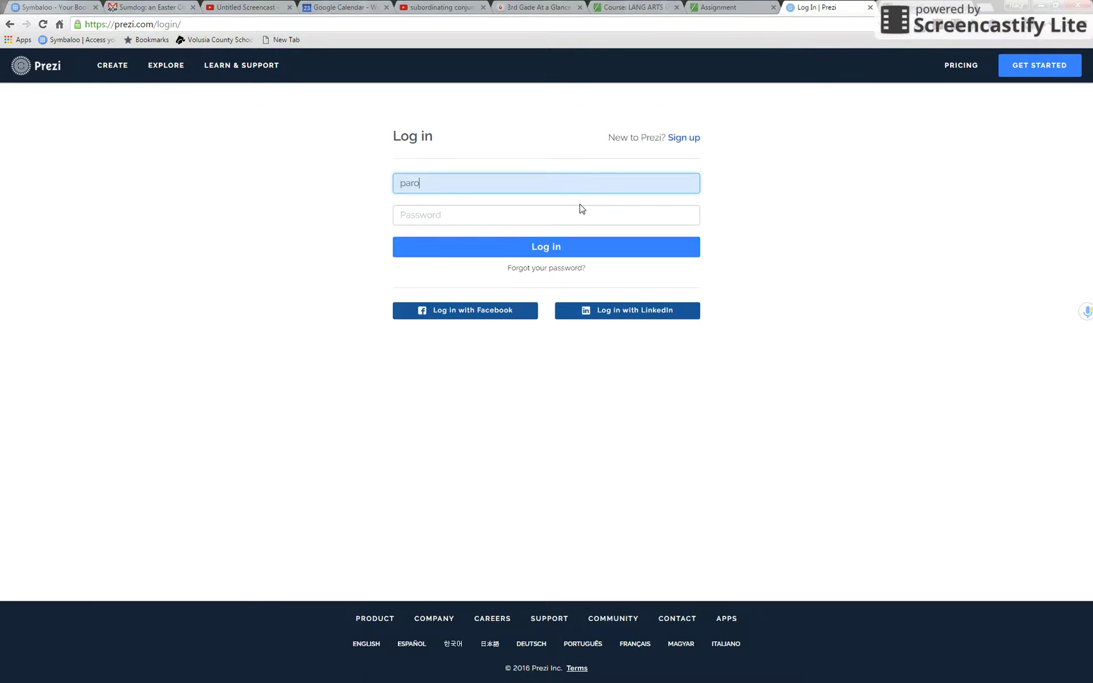
key("Tab")
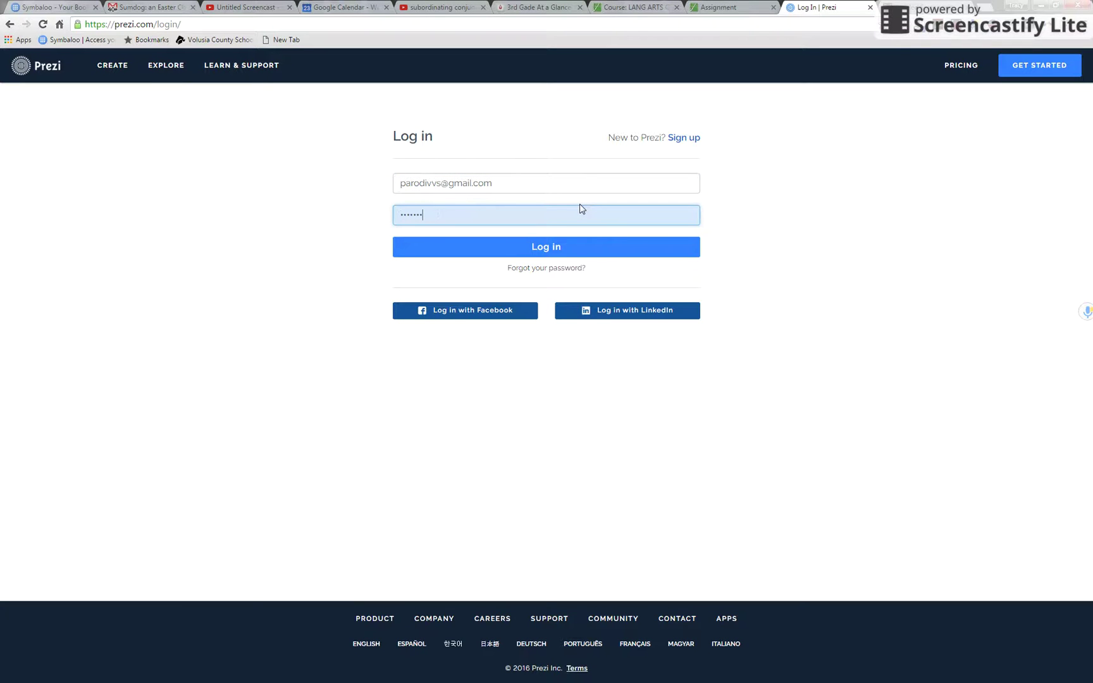
left_click(602, 241)
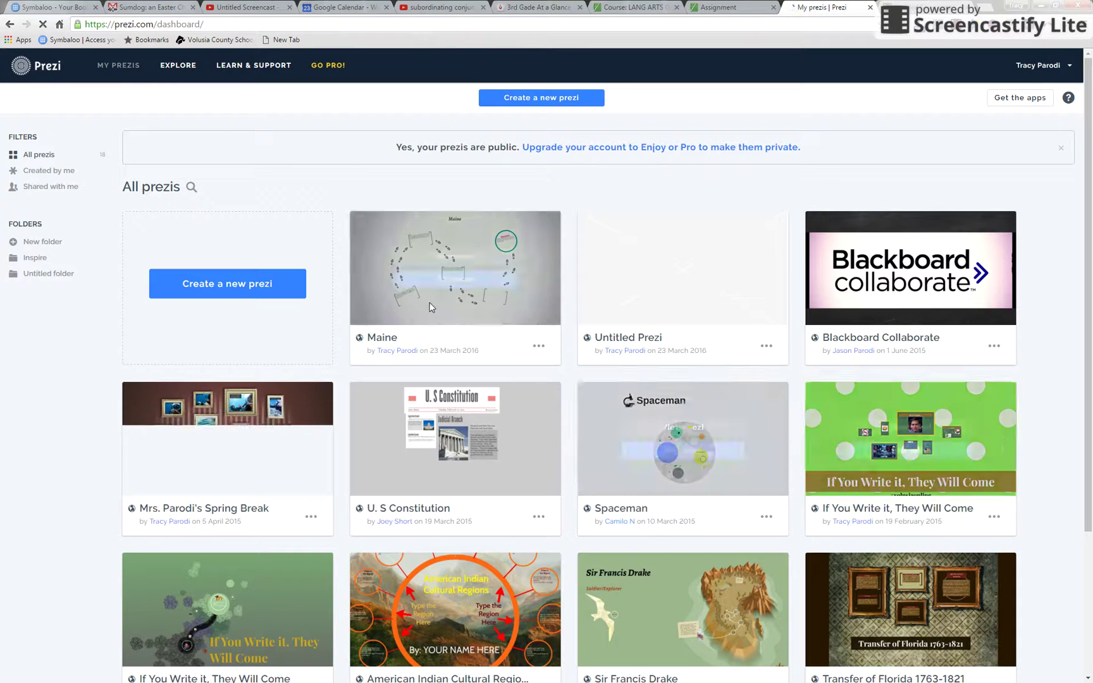
Step: Open the Maine prezi card from the dashboard in the Prezi editor
mouse_move(449, 236)
left_click(456, 281)
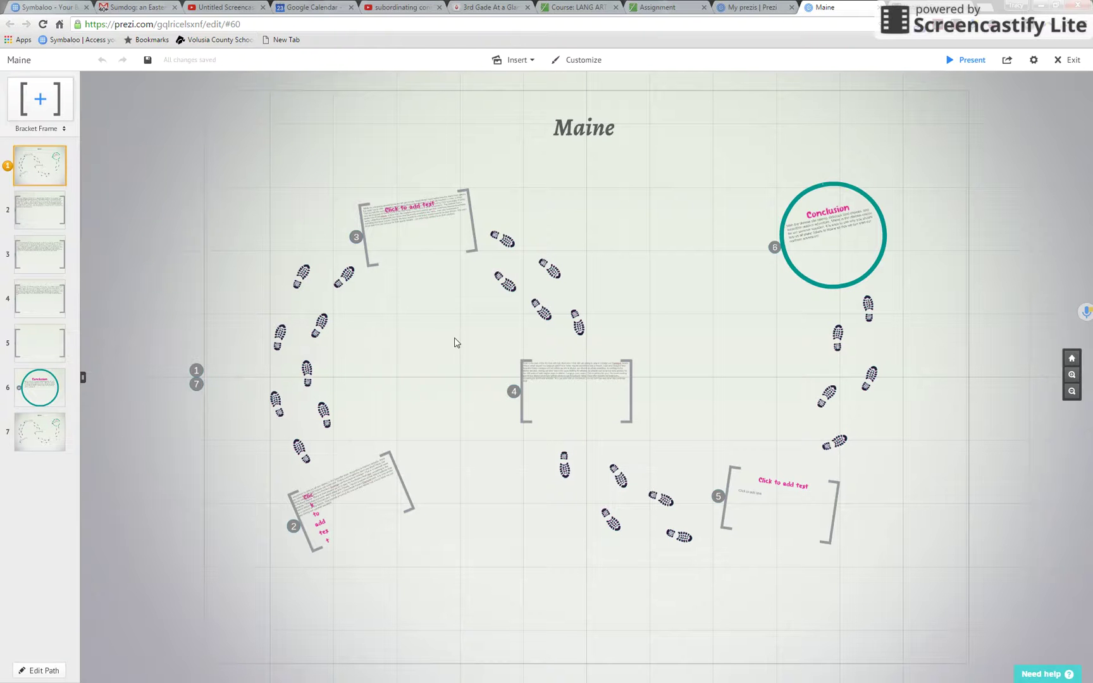
Step: Zoom into frame 2's sightseeing paragraph and discard the stray empty text boxes
left_click(366, 504)
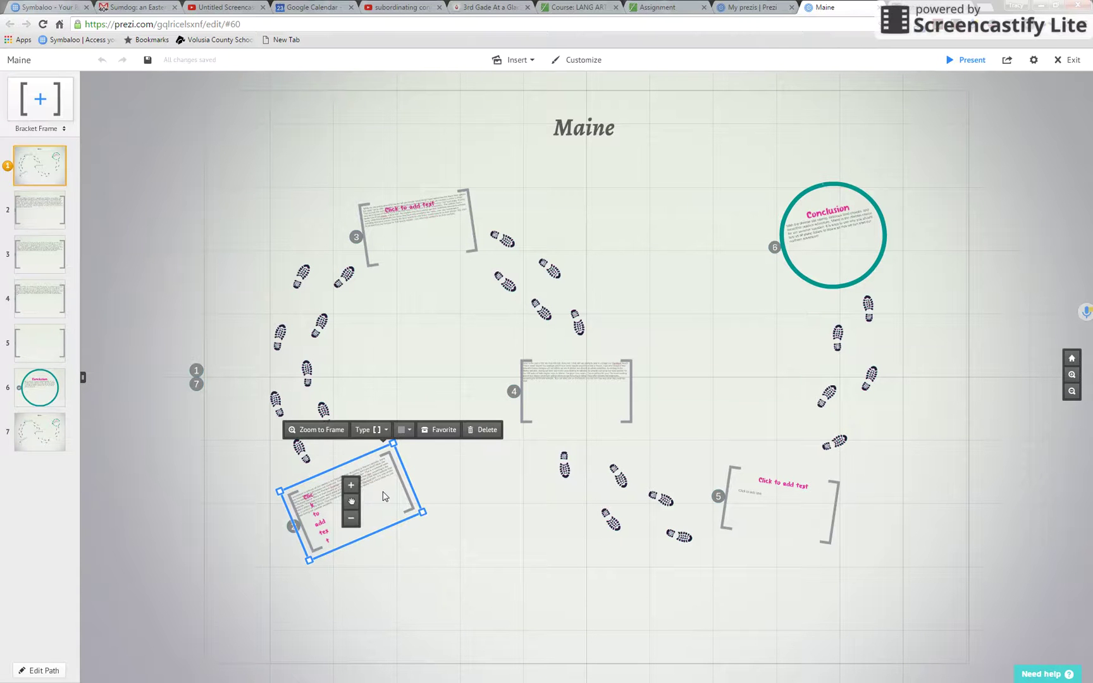
left_click(383, 495)
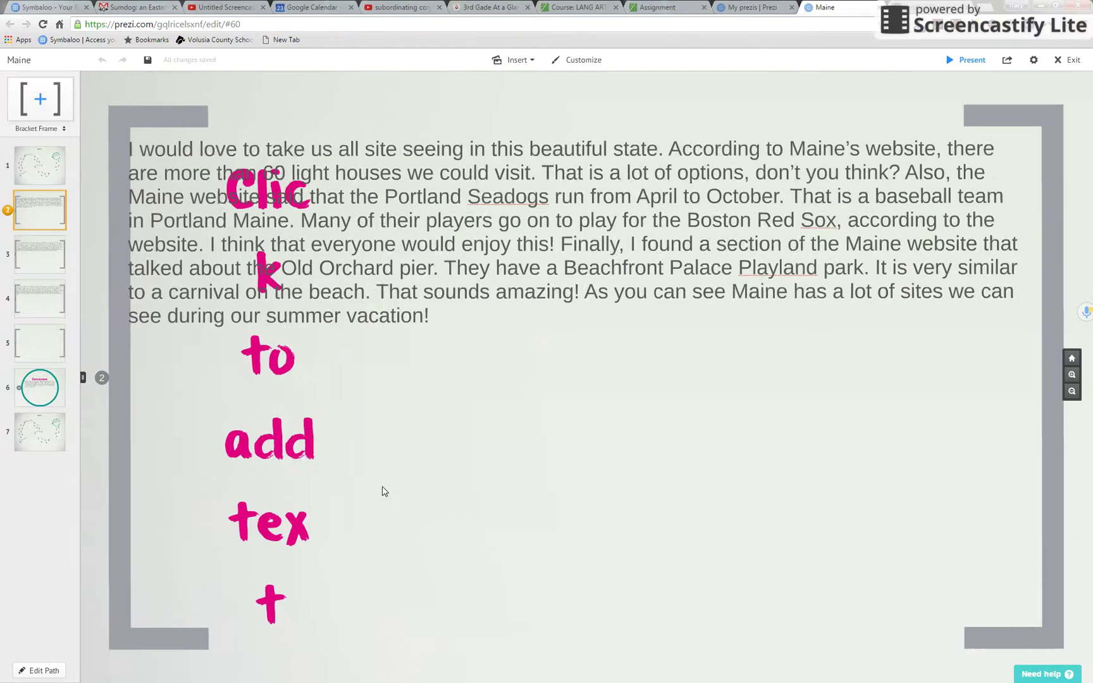
left_click(276, 404)
left_click(263, 486)
left_click(293, 455)
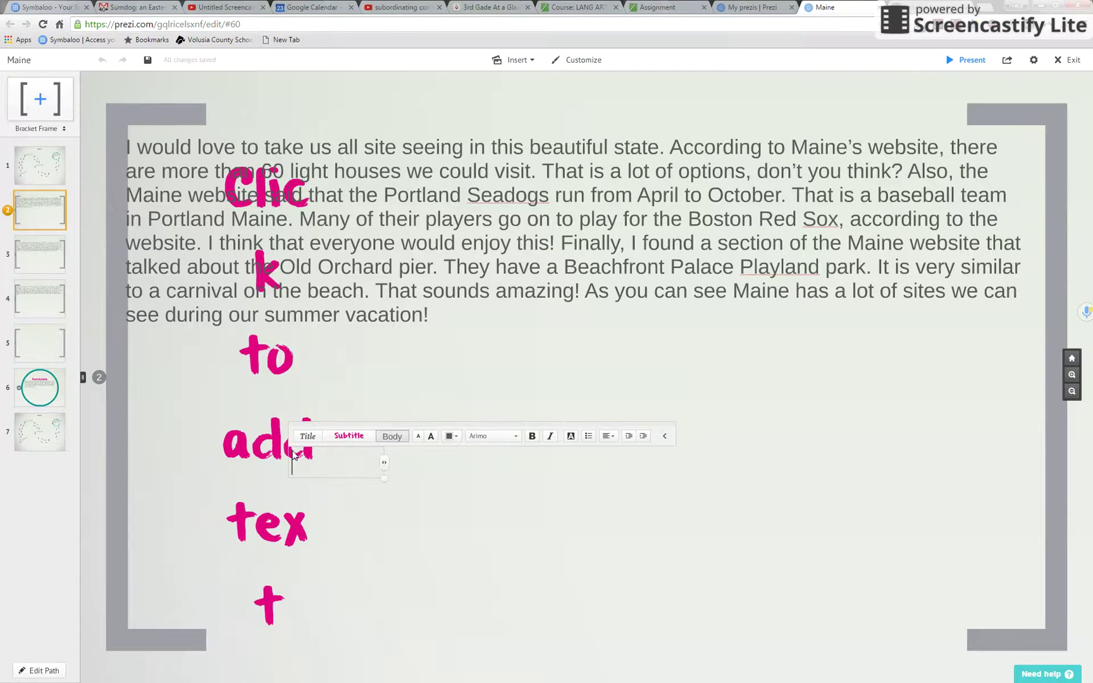
left_click(256, 452)
left_click(330, 385)
left_click(482, 464)
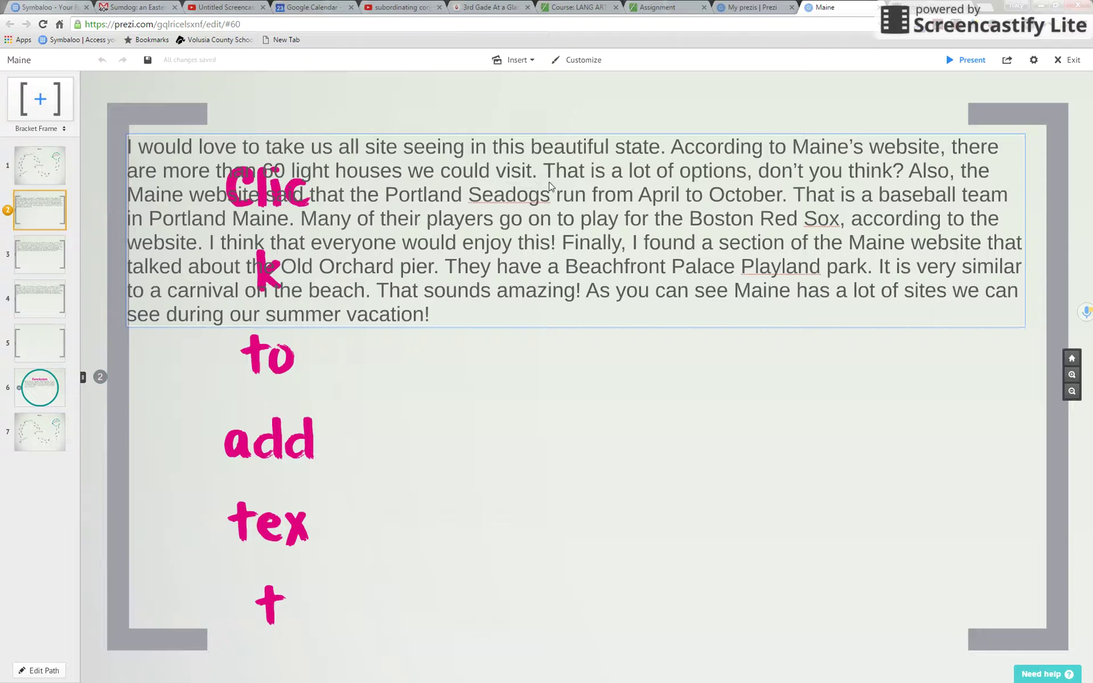
Step: Search web images for 'Portland Seadogs' and place the Sea Dogs logo in frame 2
left_click(533, 61)
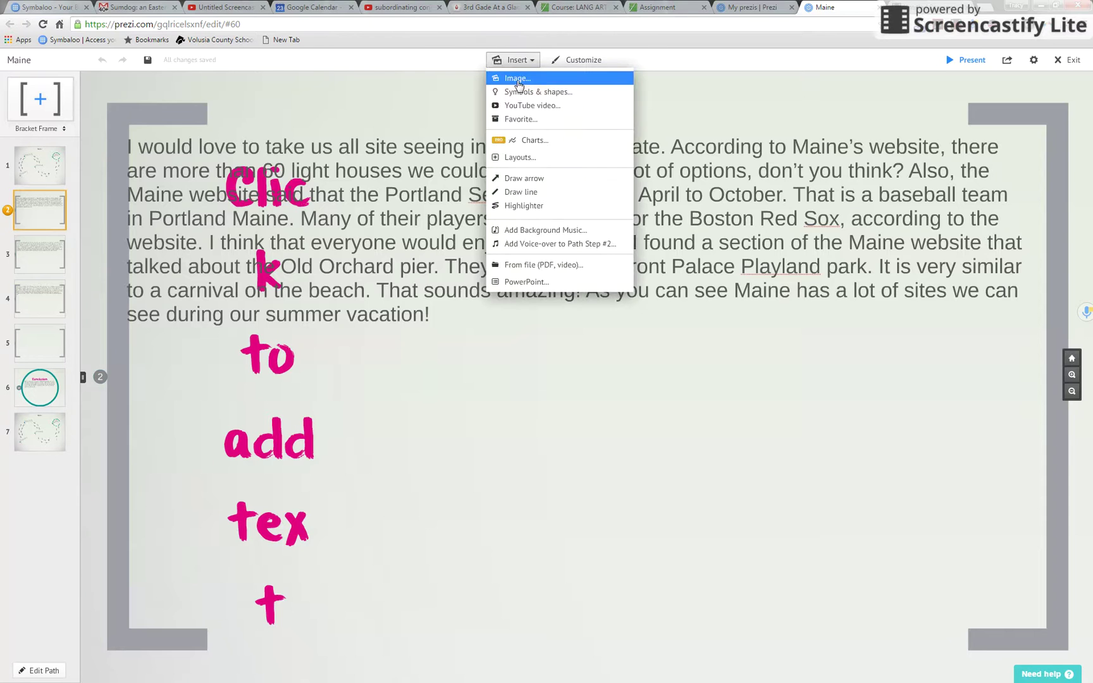
left_click(518, 81)
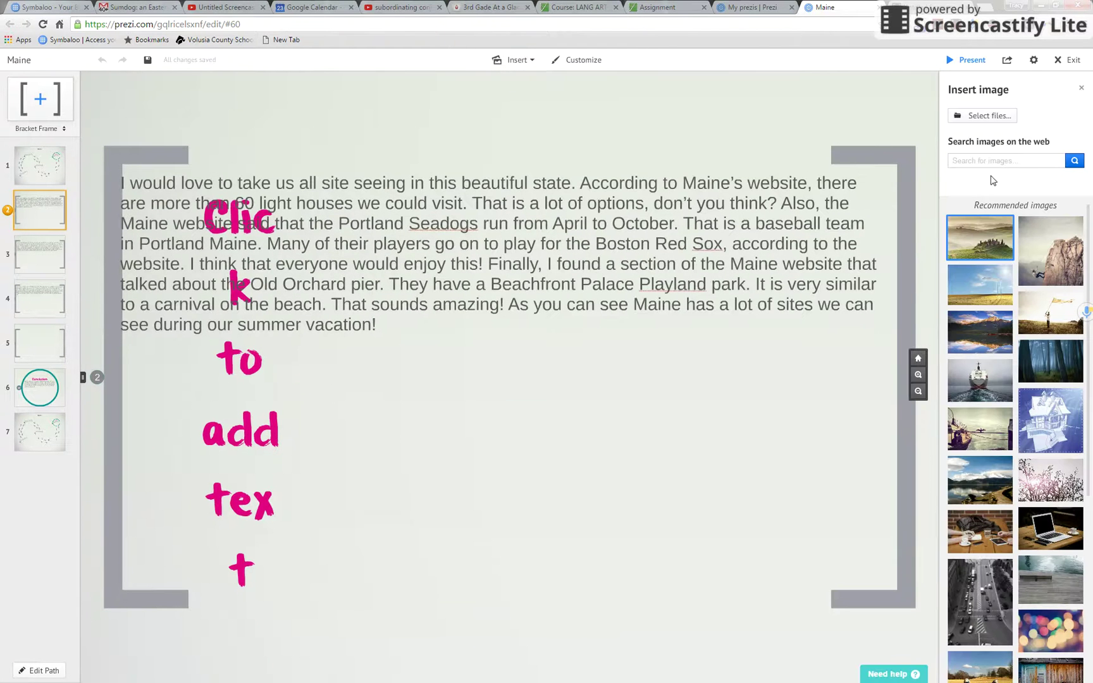
left_click(991, 163)
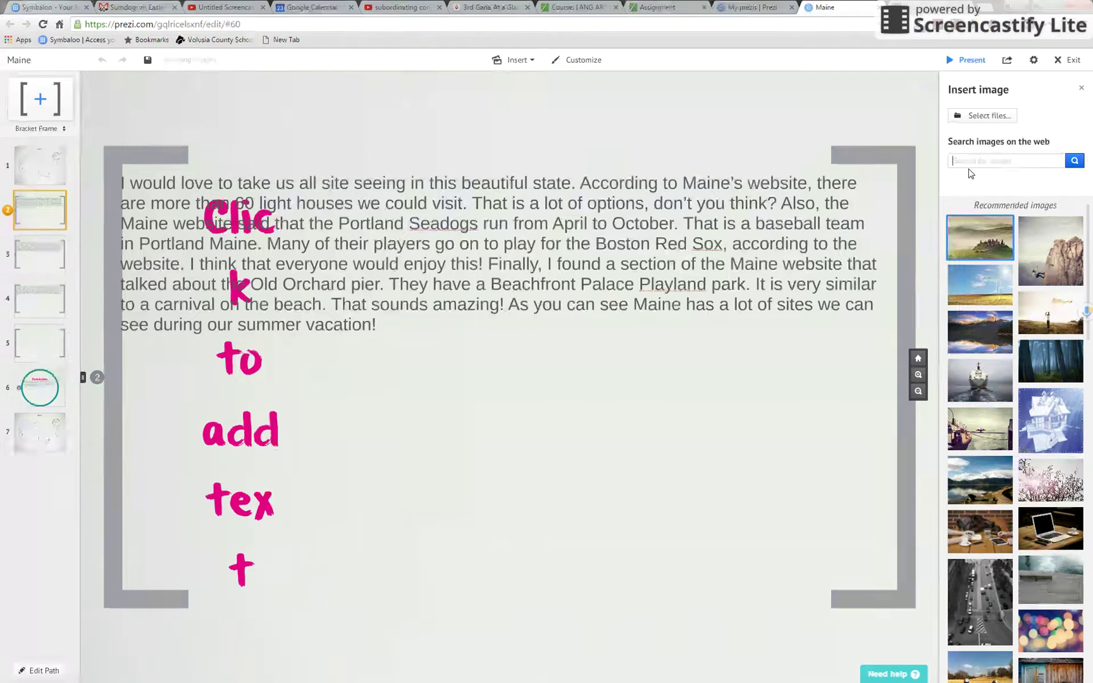
type("Portland Seadogs")
key("Return")
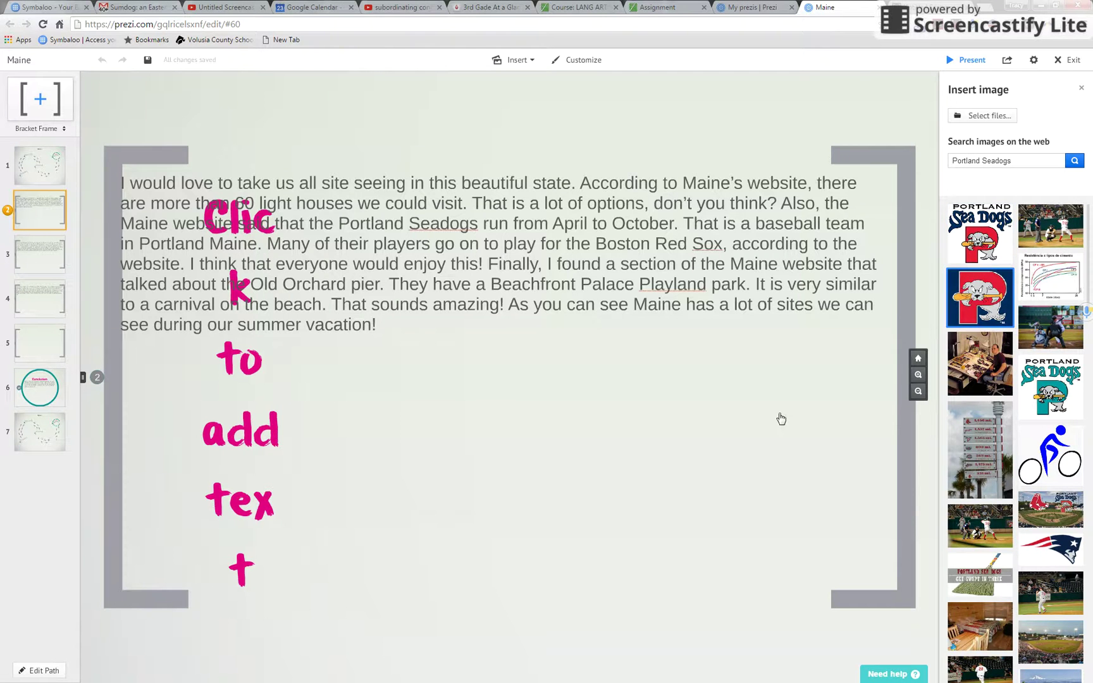
left_click_drag(781, 418, 744, 449)
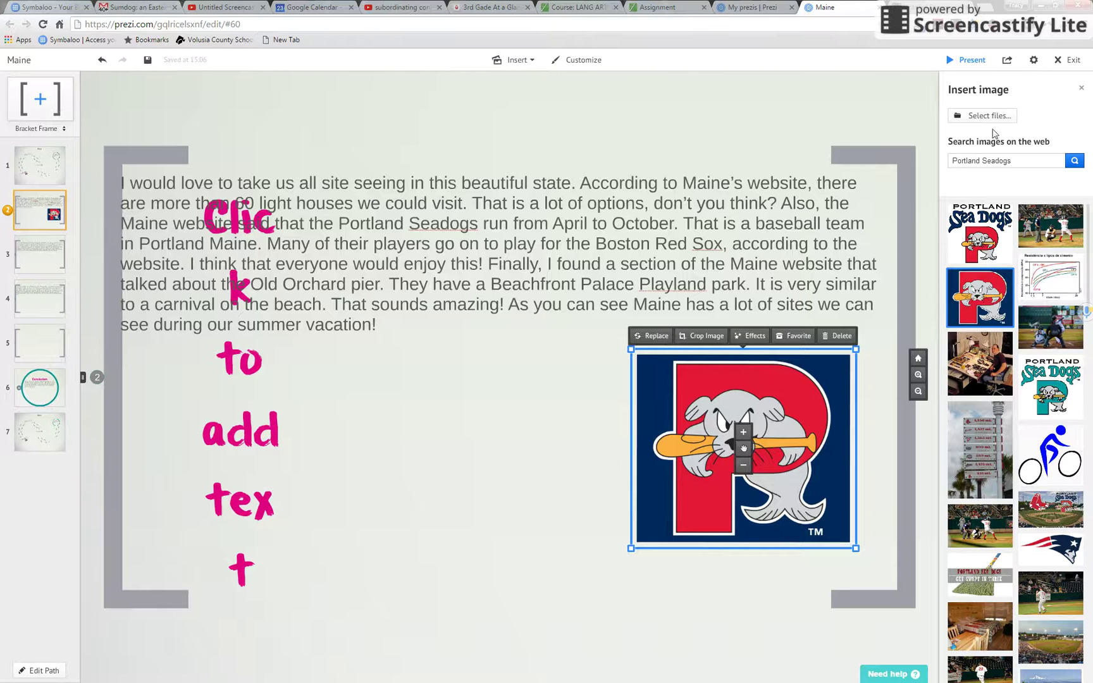
left_click_drag(1013, 166, 869, 165)
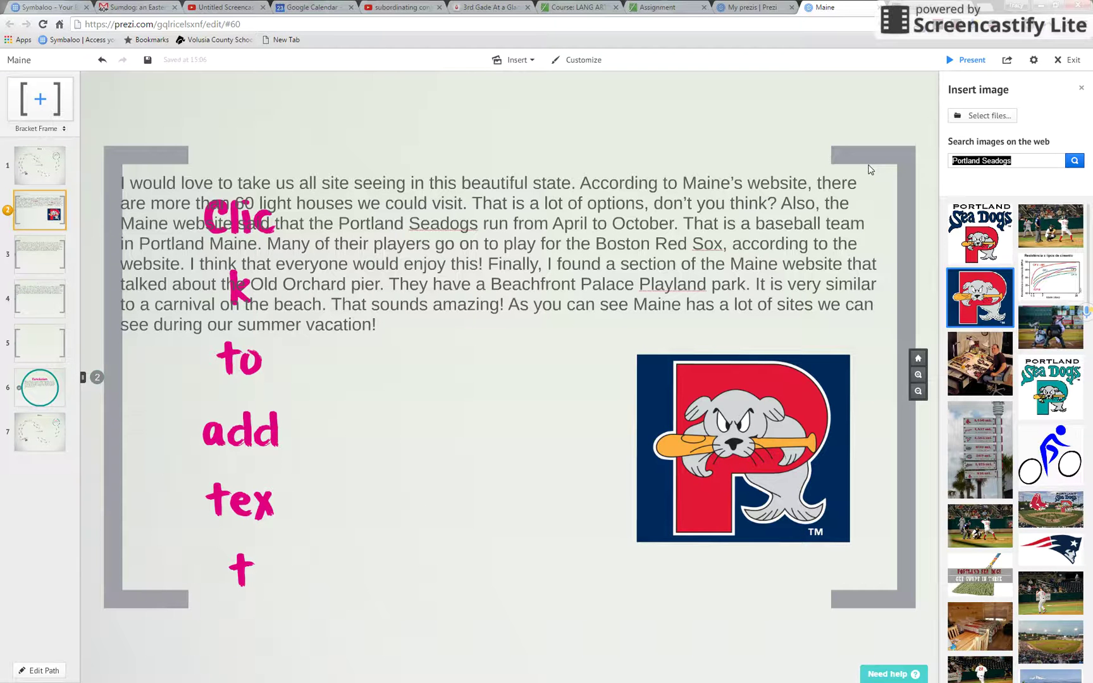
type("Old Orchard Pier")
Step: Add an 'Old Orchard Pier' photo and a 'light house in Maine' photo to frame 2
key("Return")
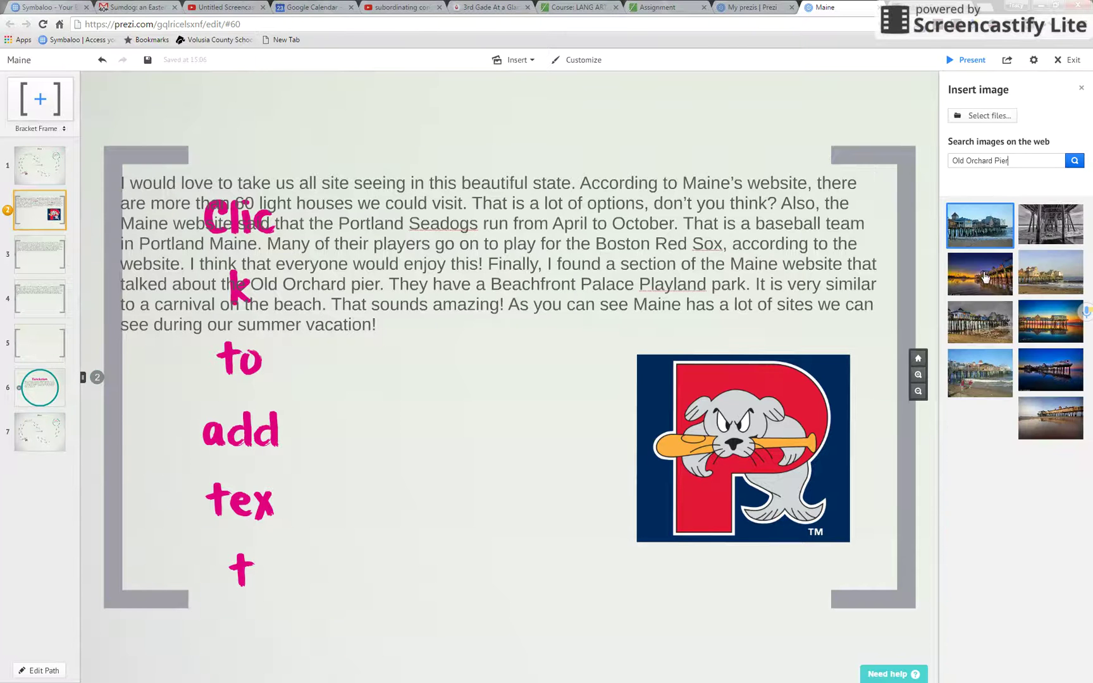
left_click_drag(1002, 341, 441, 455)
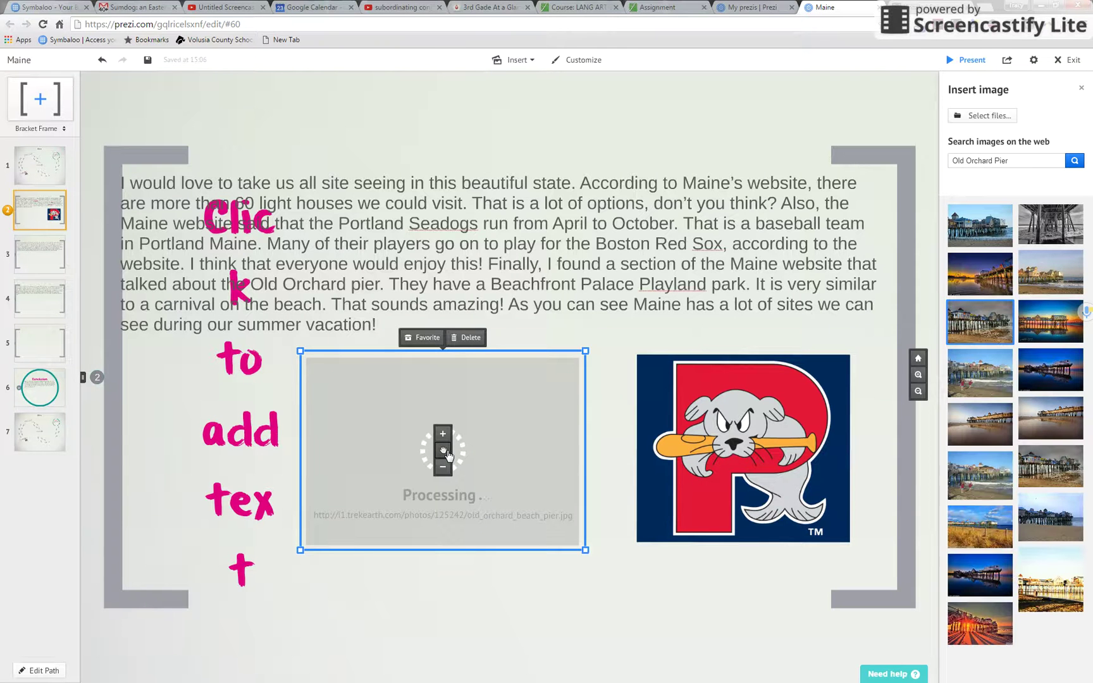
left_click_drag(1015, 160, 949, 165)
type("light house")
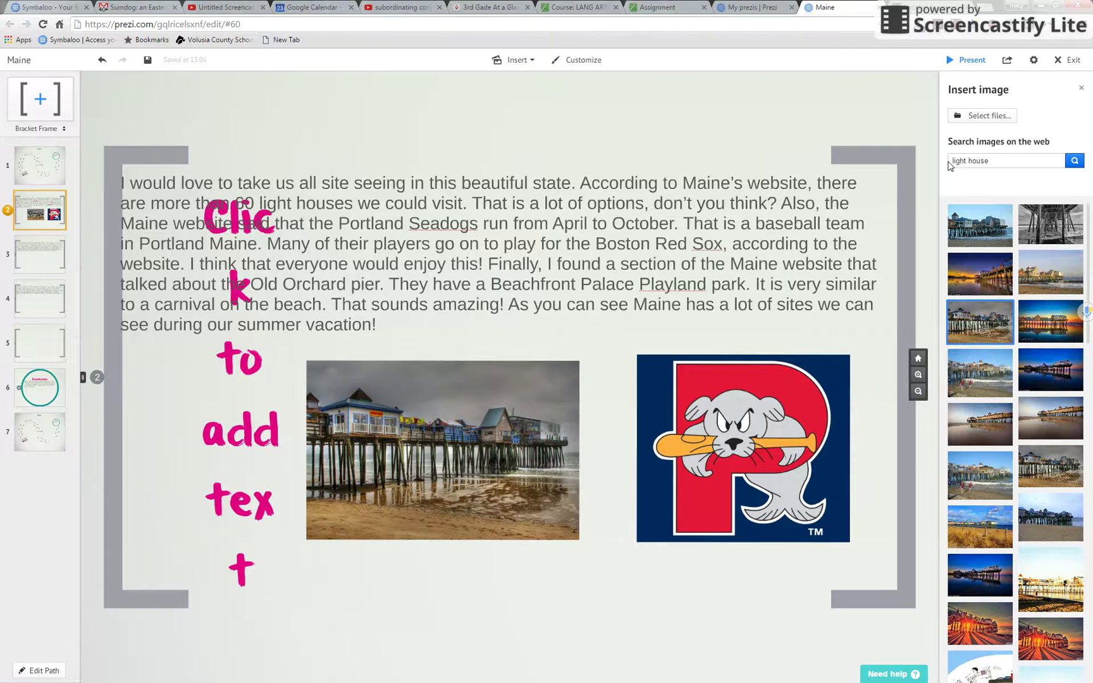
type(" in Maine")
key("Return")
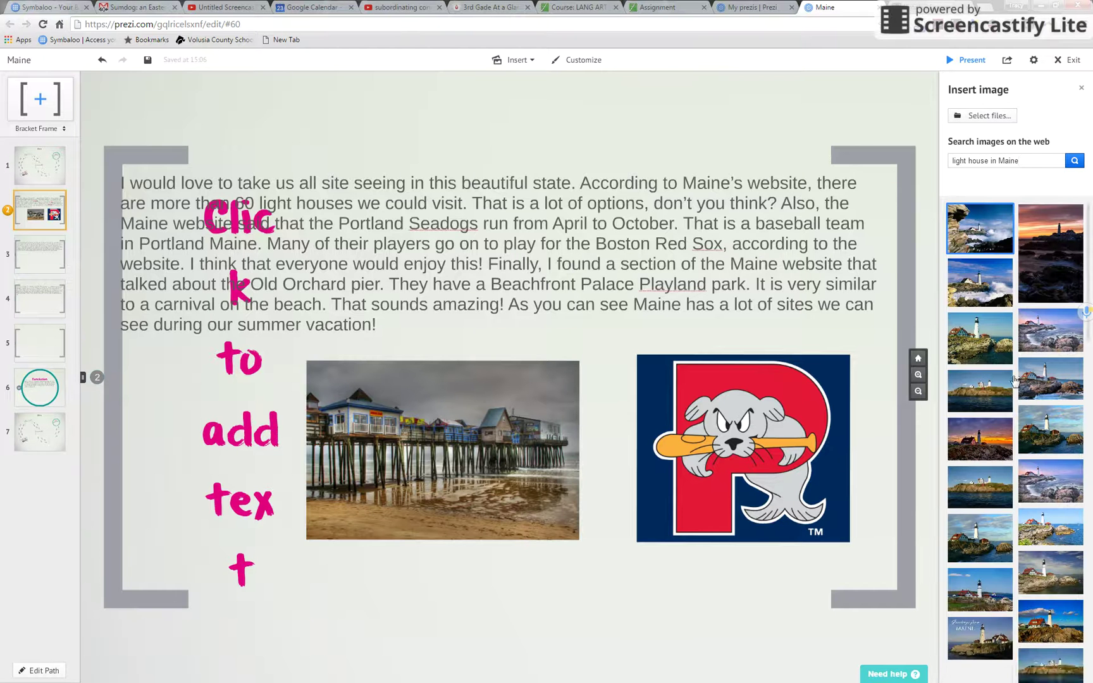
left_click_drag(977, 411, 265, 471)
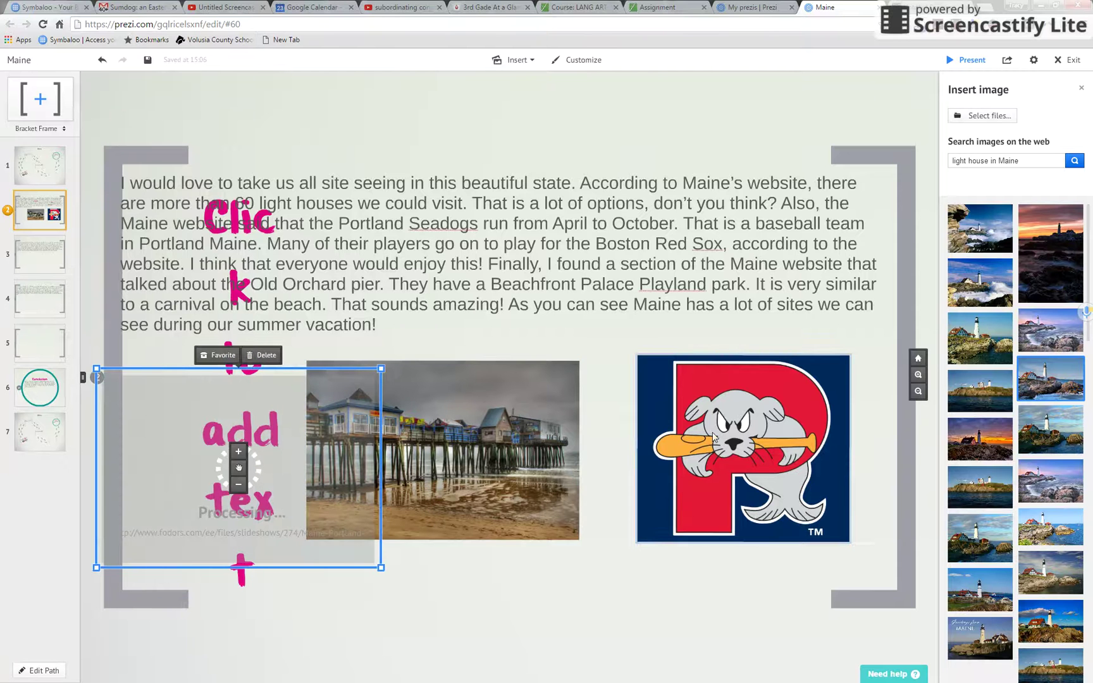
Step: Line up the logo, pier and lighthouse photos under the paragraph, shrinking the lighthouse photo
left_click_drag(729, 428, 774, 462)
left_click_drag(523, 452, 617, 432)
left_click(366, 221)
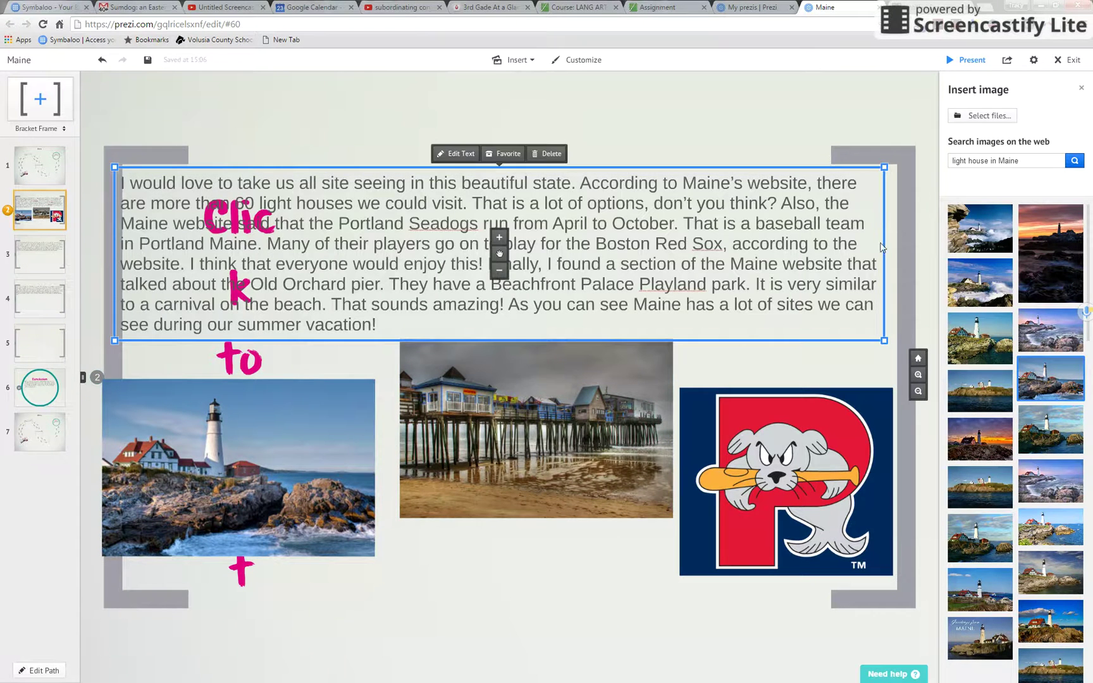
left_click_drag(499, 255, 510, 258)
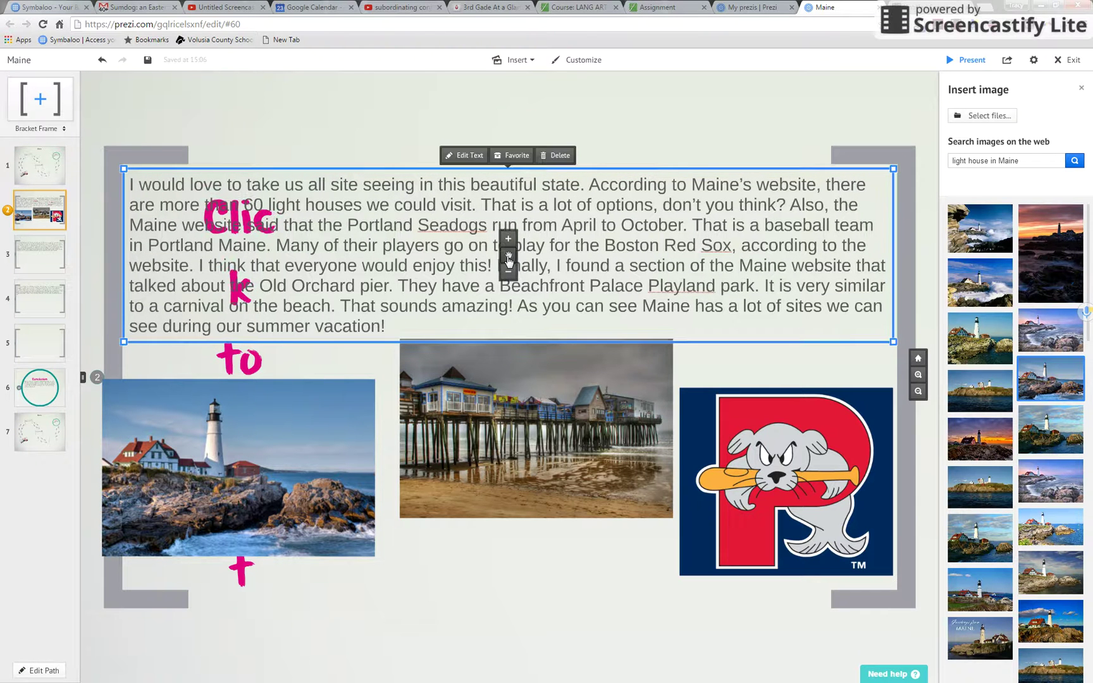
left_click(475, 459)
left_click_drag(474, 456, 475, 443)
left_click_drag(336, 470, 351, 481)
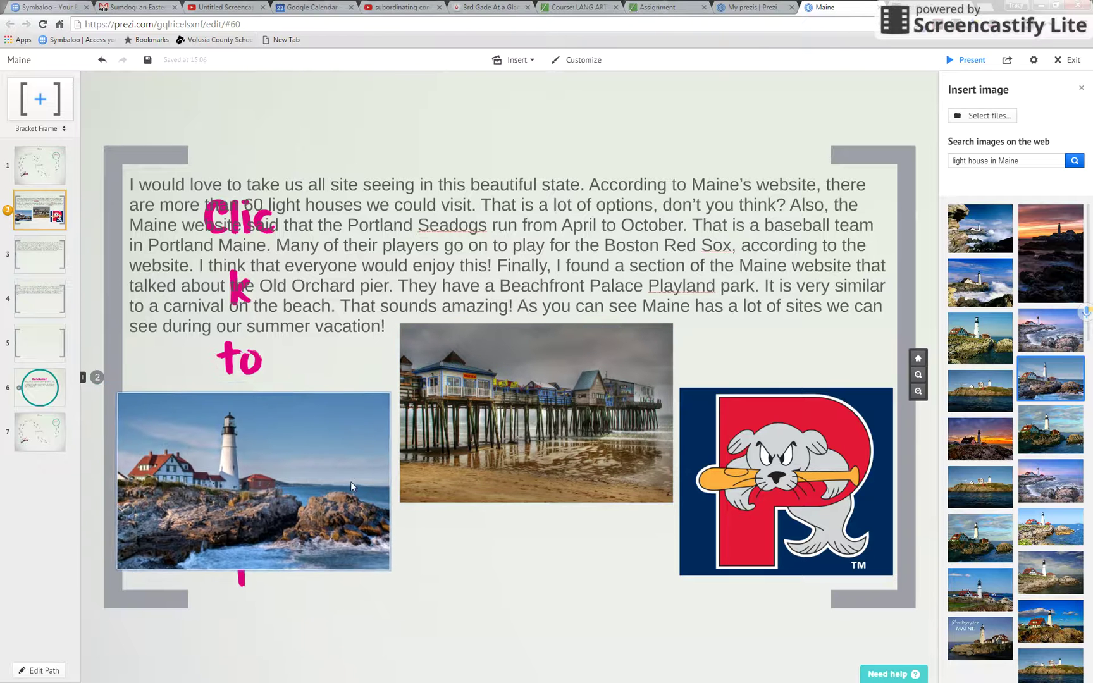
left_click(376, 409)
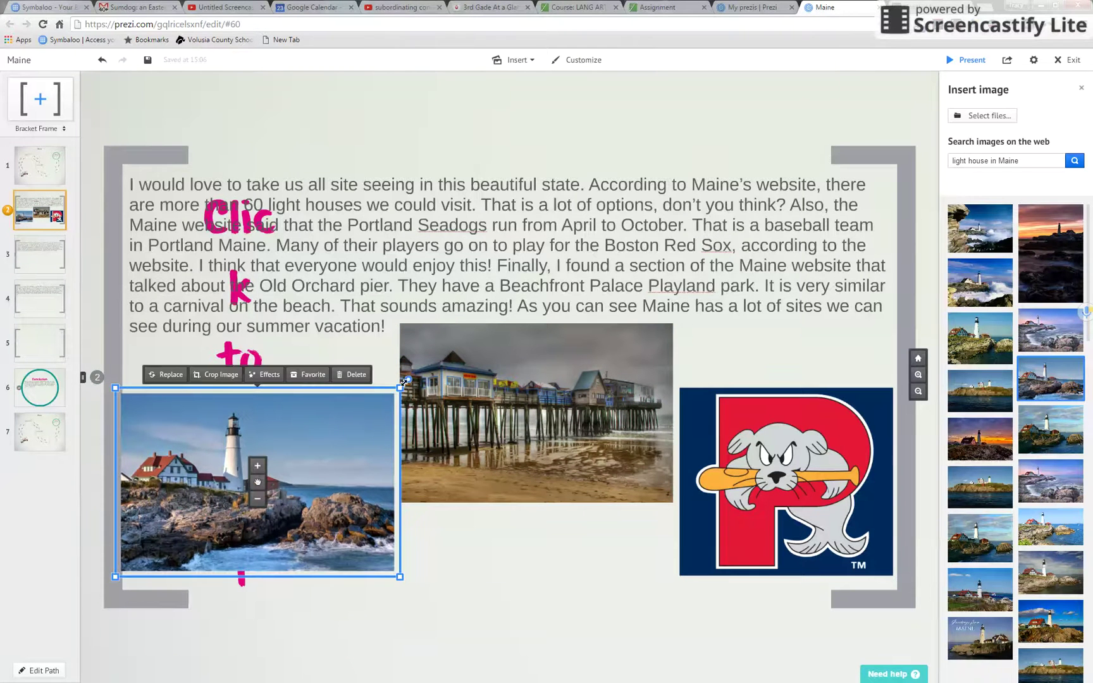
left_click_drag(400, 387, 365, 417)
left_click_drag(439, 426, 427, 446)
left_click(967, 60)
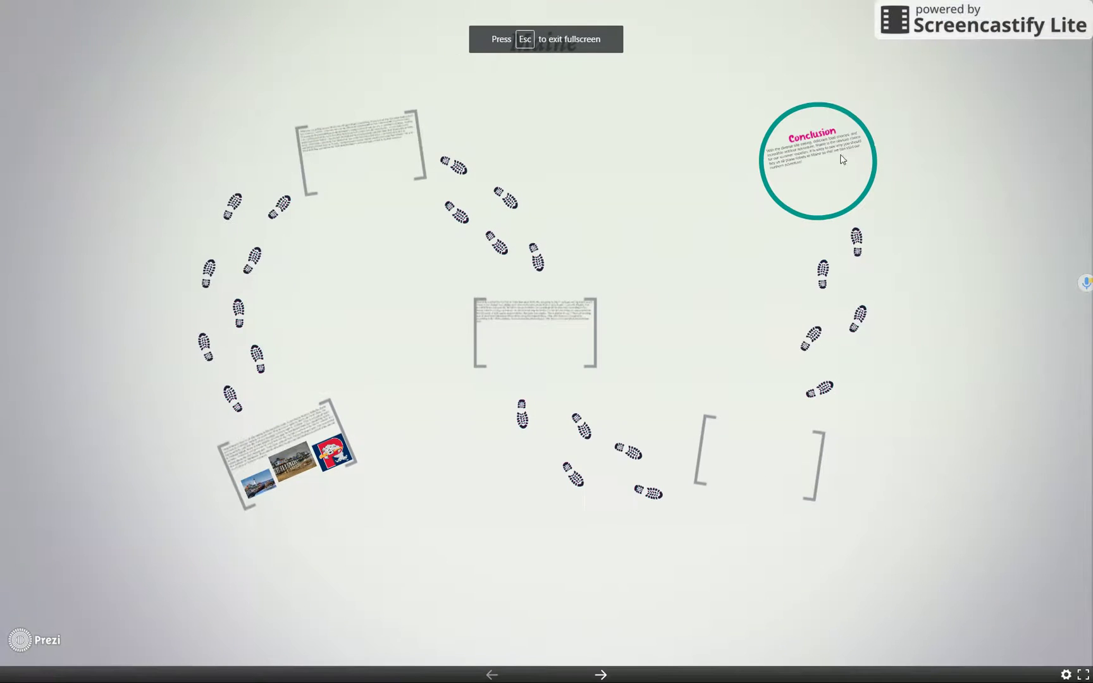
left_click(604, 675)
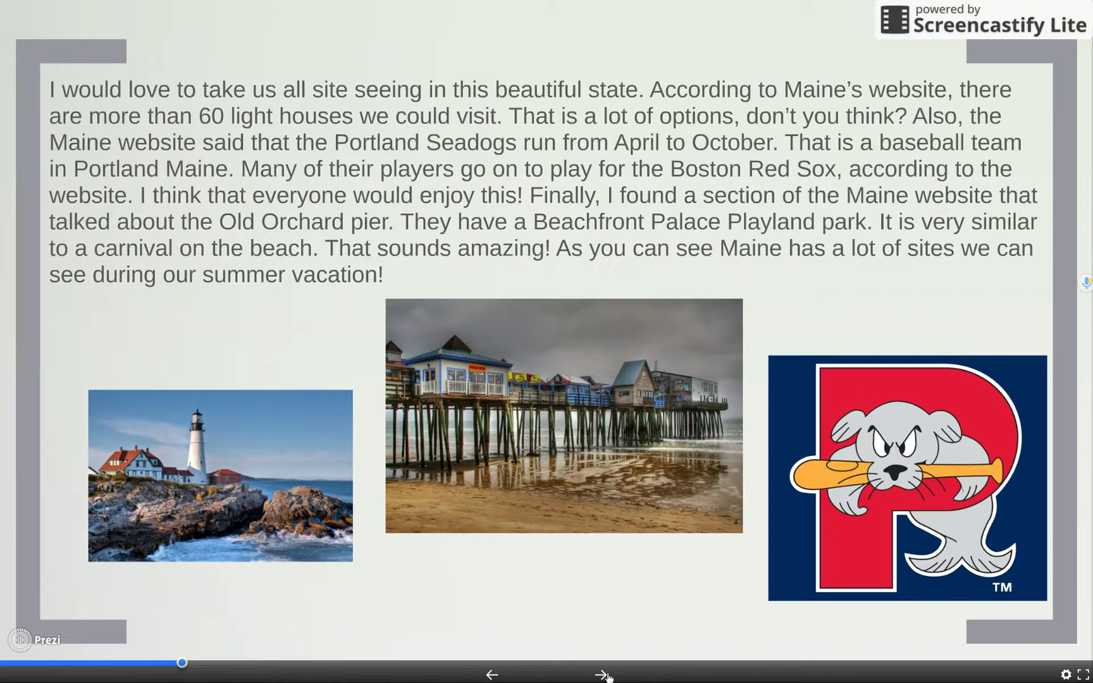
key("Escape")
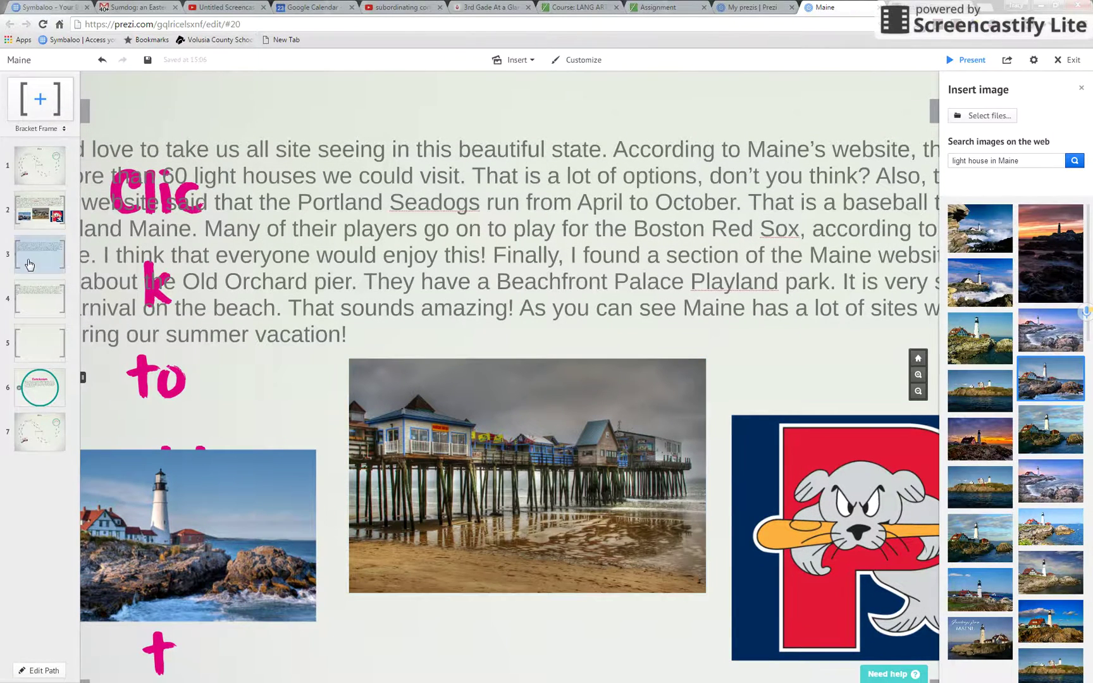
Step: On frame 3, search images for 'Drive in diner' and place the first result below the paragraph
left_click(29, 264)
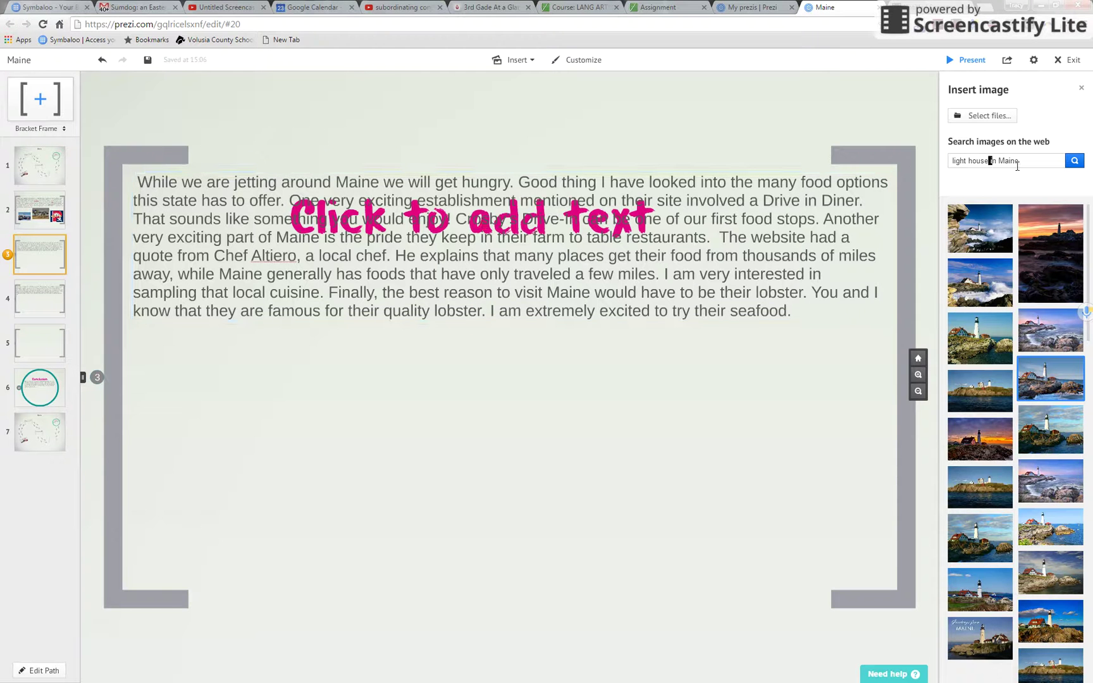
left_click_drag(1017, 166, 881, 184)
type("Crosby's Drive in")
key("Return")
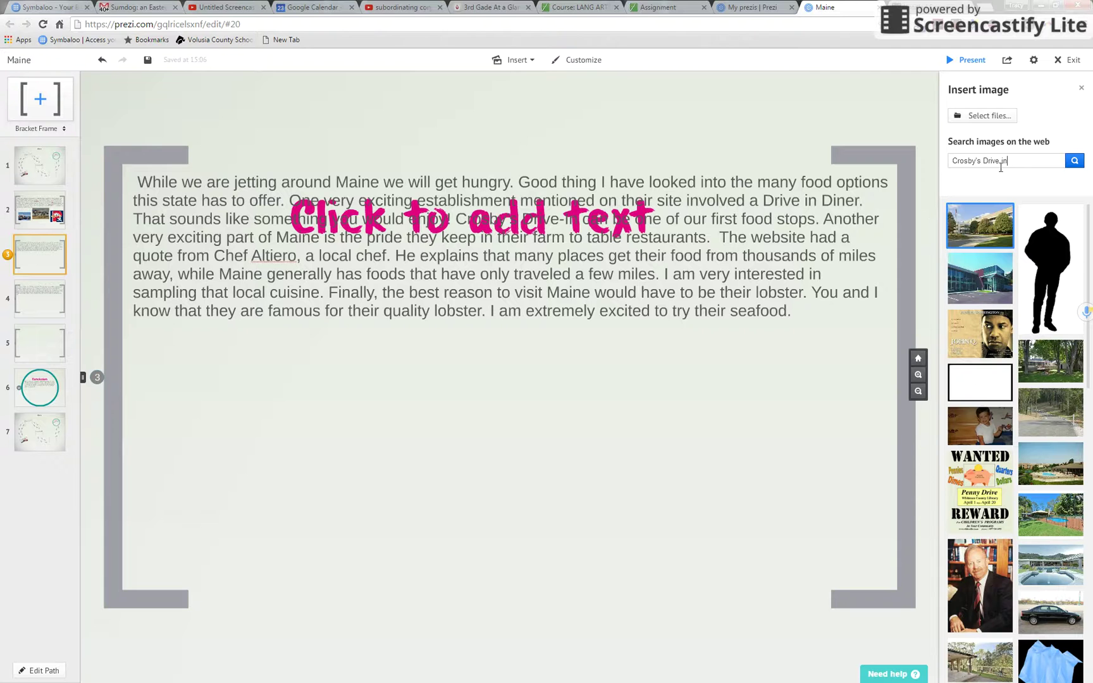
double_click(979, 163)
key("BackSpace")
type("diner")
key("Return")
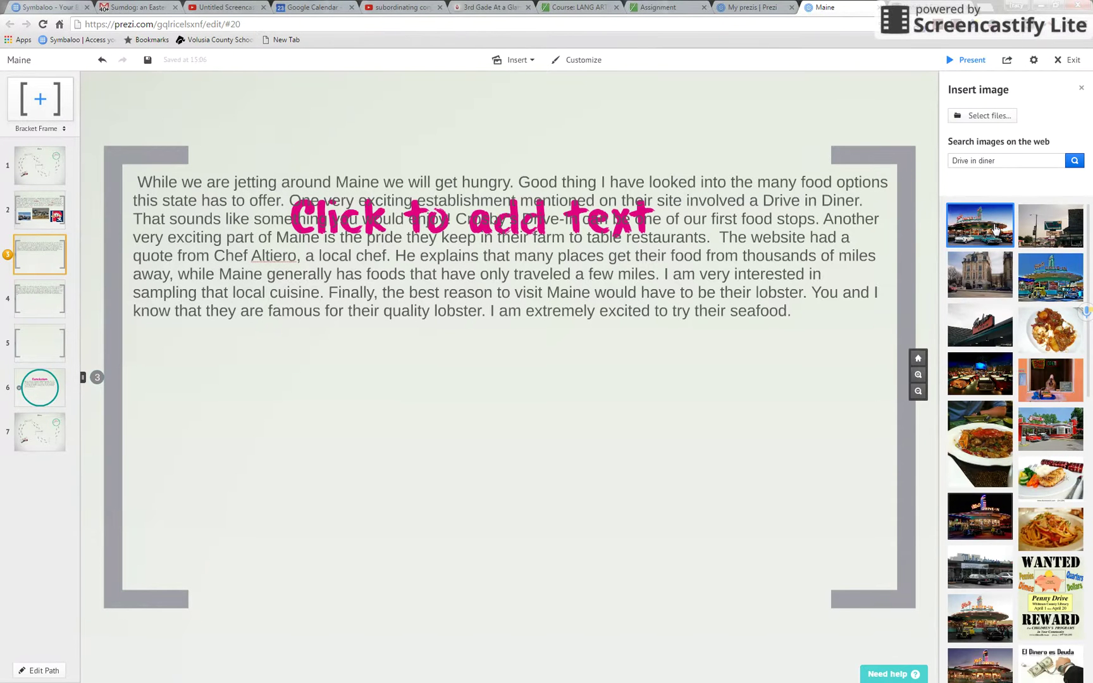
left_click_drag(996, 229, 748, 445)
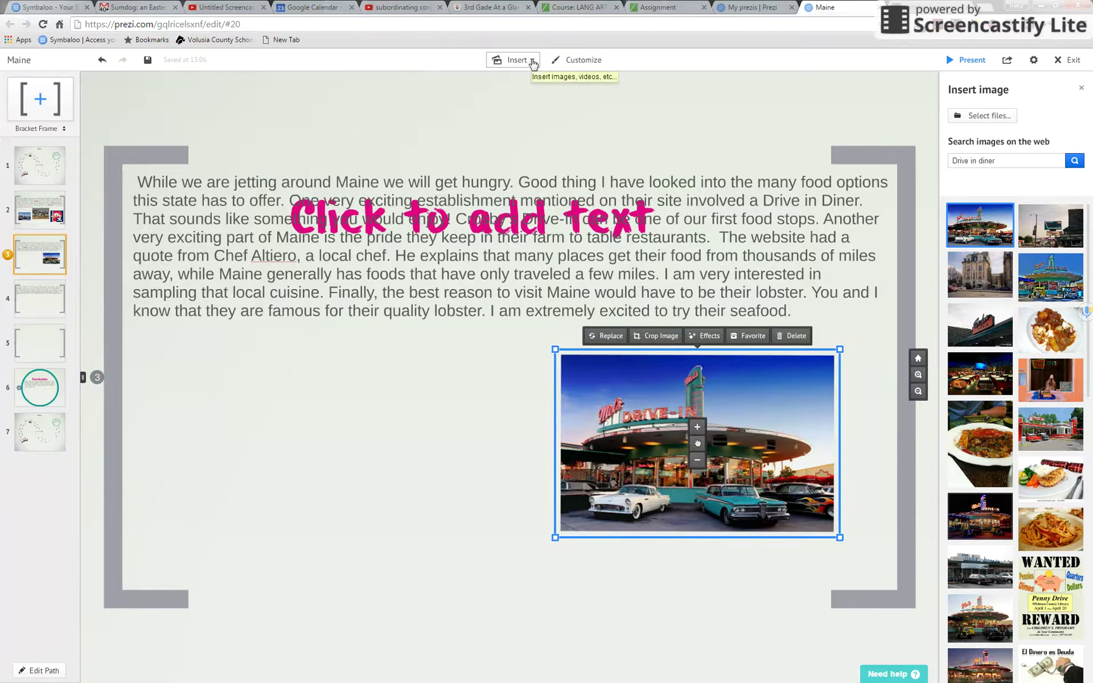
Step: Open the Insert YouTube video dialog, dismissing the link field's paste menu without pasting
left_click(531, 64)
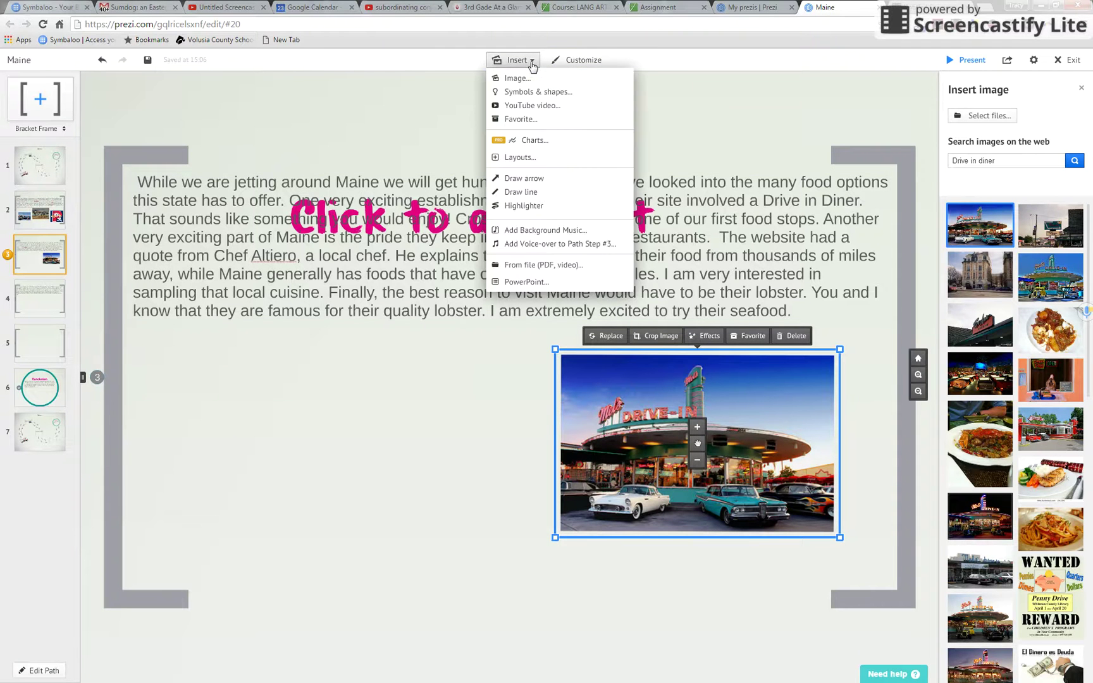
left_click(518, 108)
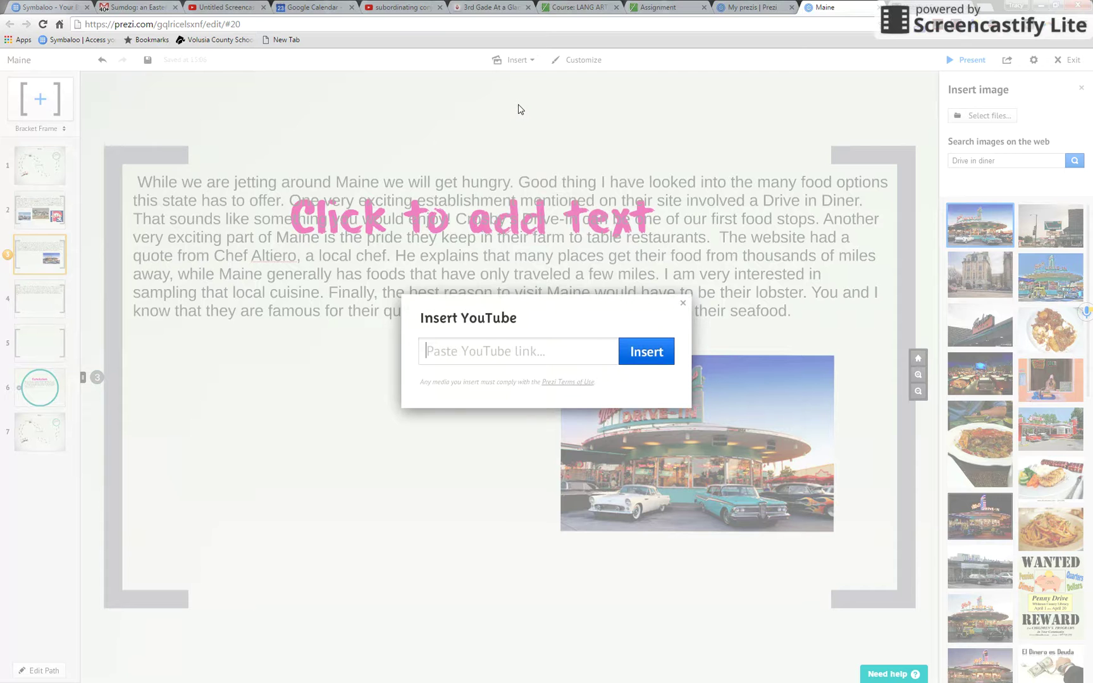
right_click(471, 354)
left_click(463, 356)
Step: Replace the YouTube search for subordinating conjunctions with 'maine lobster'
left_click(382, 8)
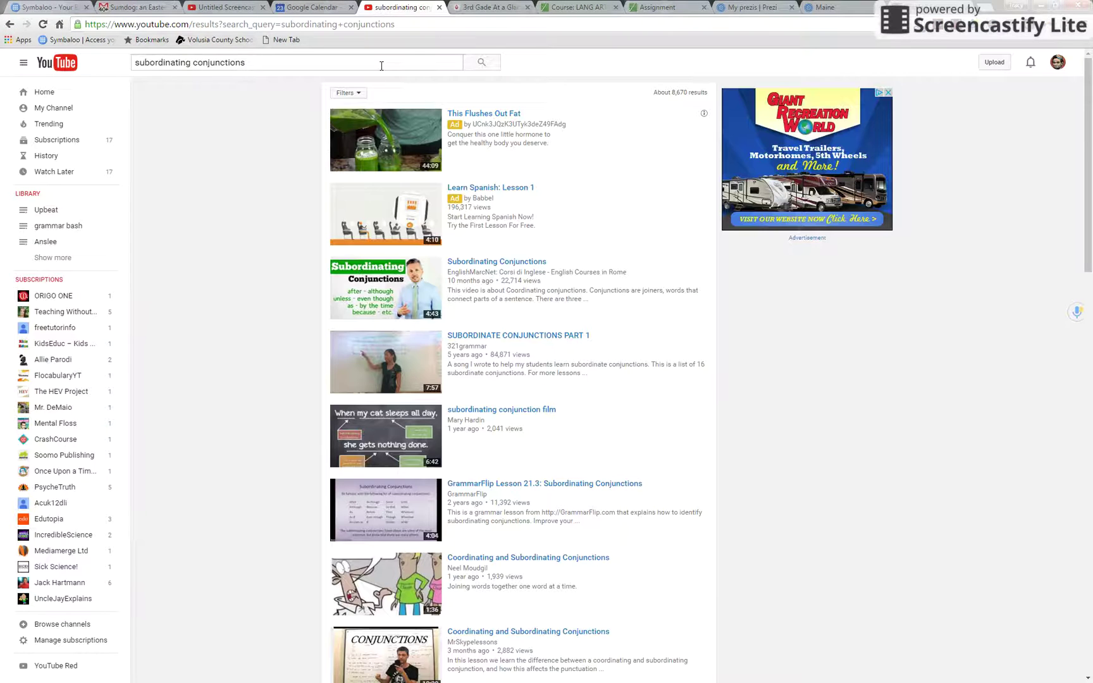
left_click(381, 65)
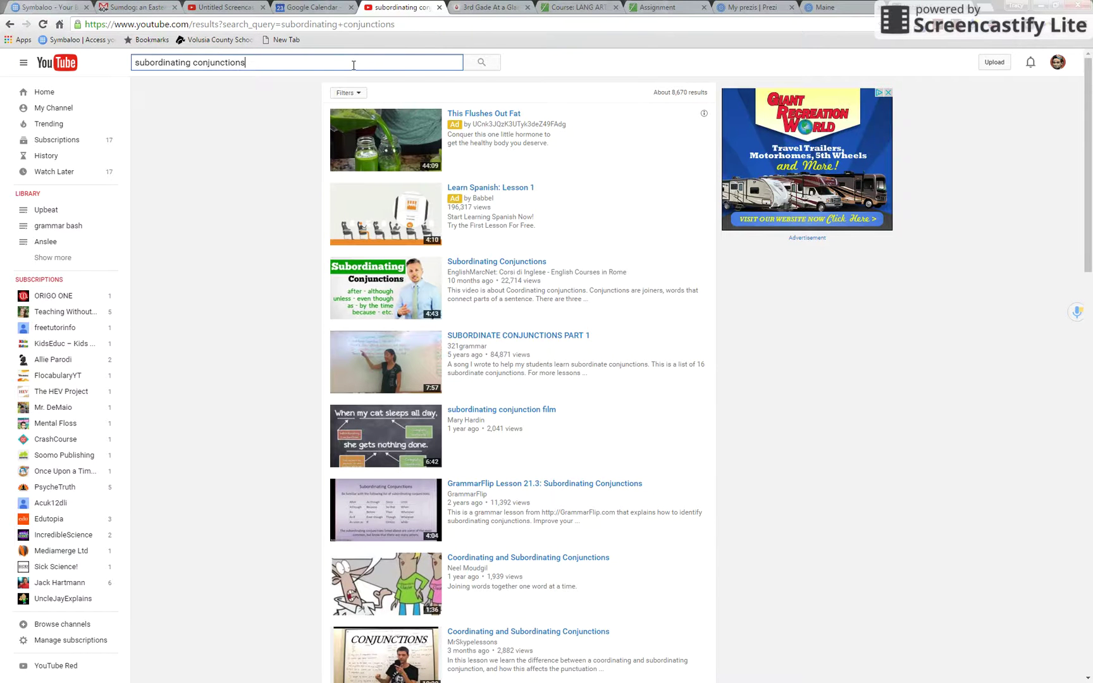
key("ctrl+a")
type("maine lober")
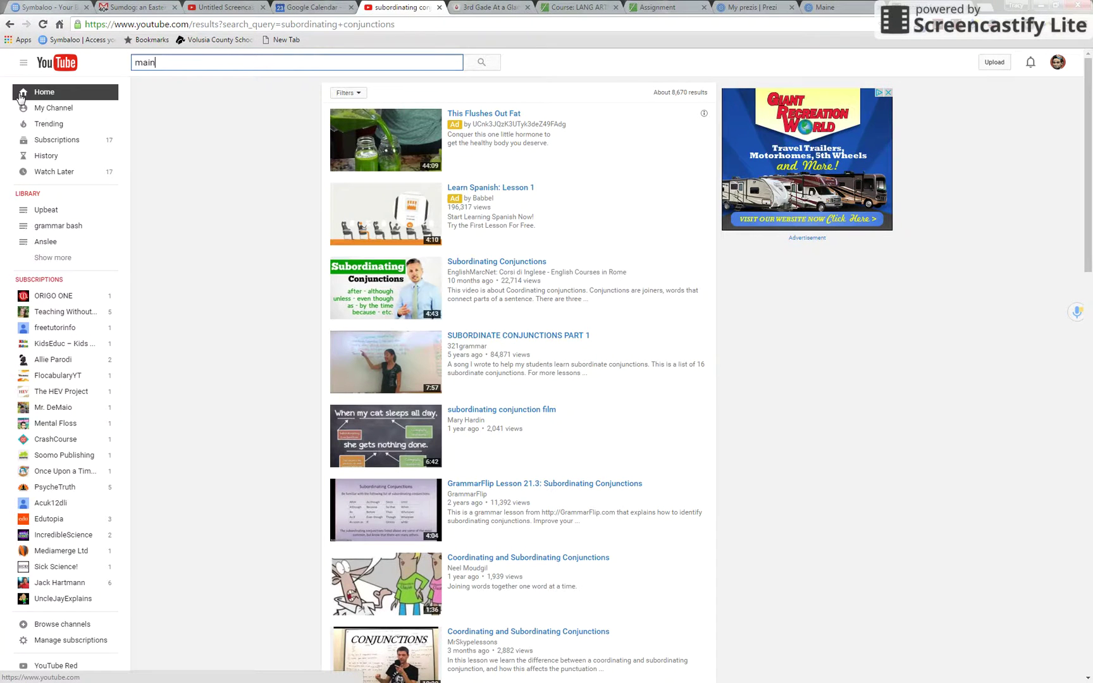
key("BackSpace")
key("BackSpace")
key("BackSpace")
type("bster")
key("Return")
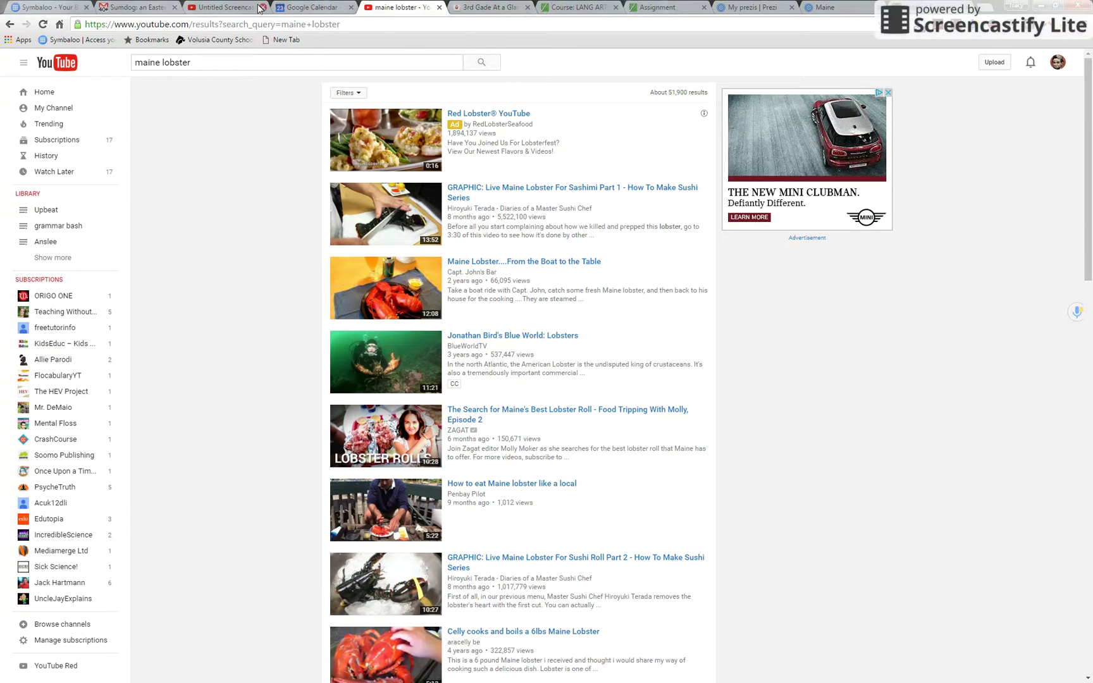
Step: Cancel the YouTube insert, place a 'maine lobster' Lobster Festival logo in frame 3, then view Conclusion
left_click(837, 7)
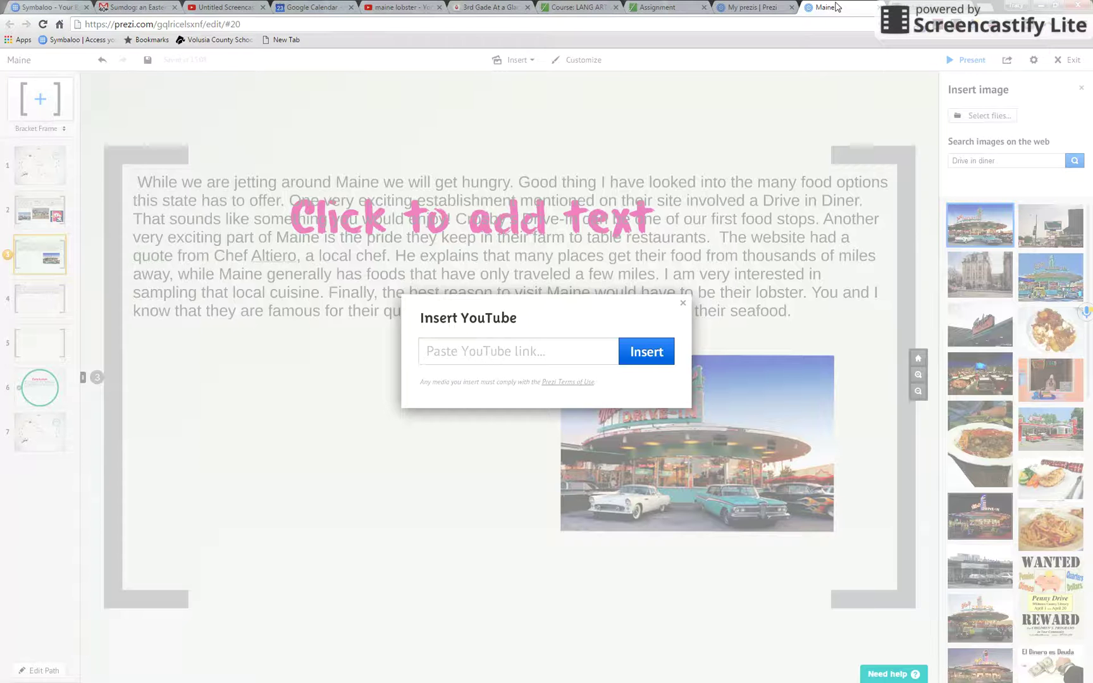
left_click(683, 305)
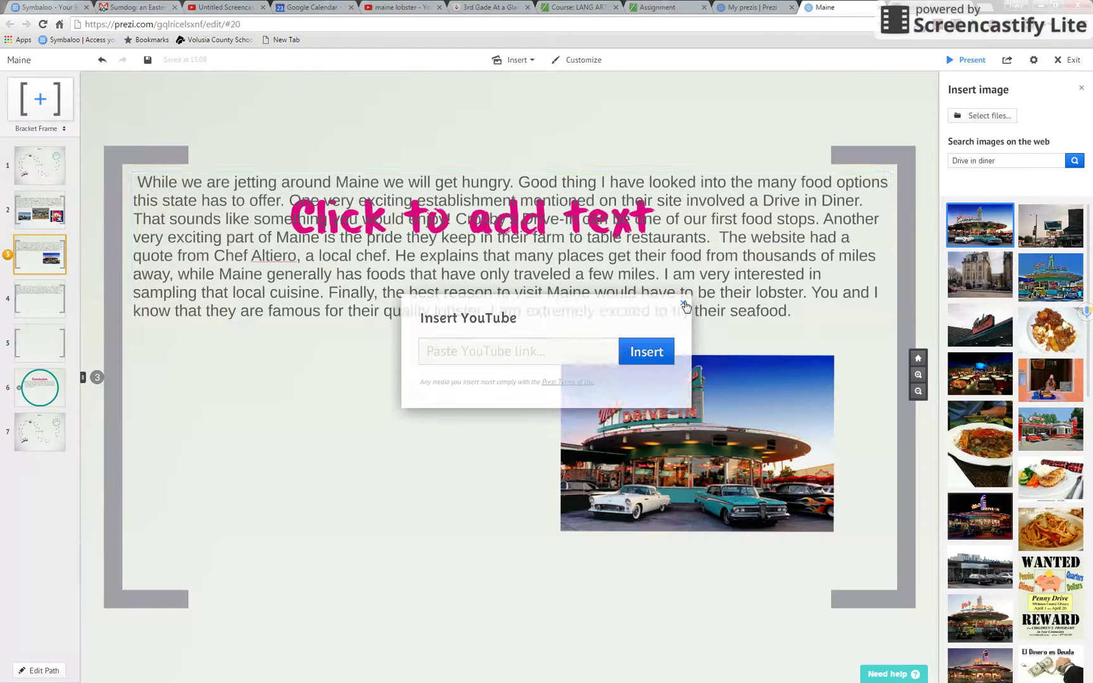
left_click_drag(1002, 156, 871, 155)
type("maine lob")
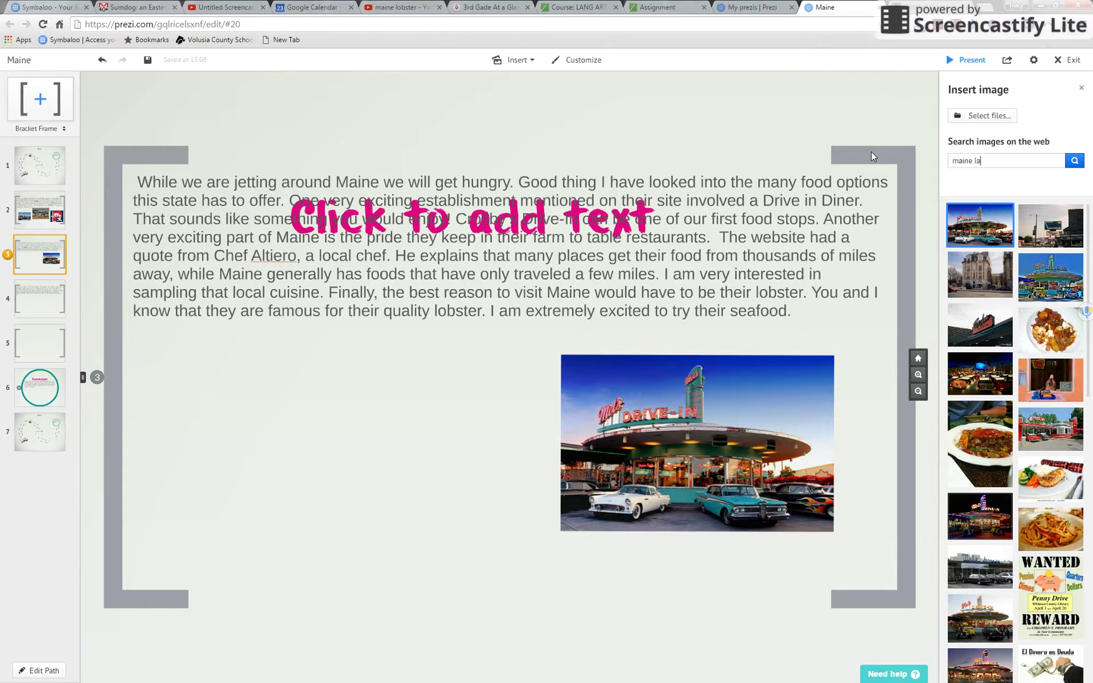
type("ster")
key("Return")
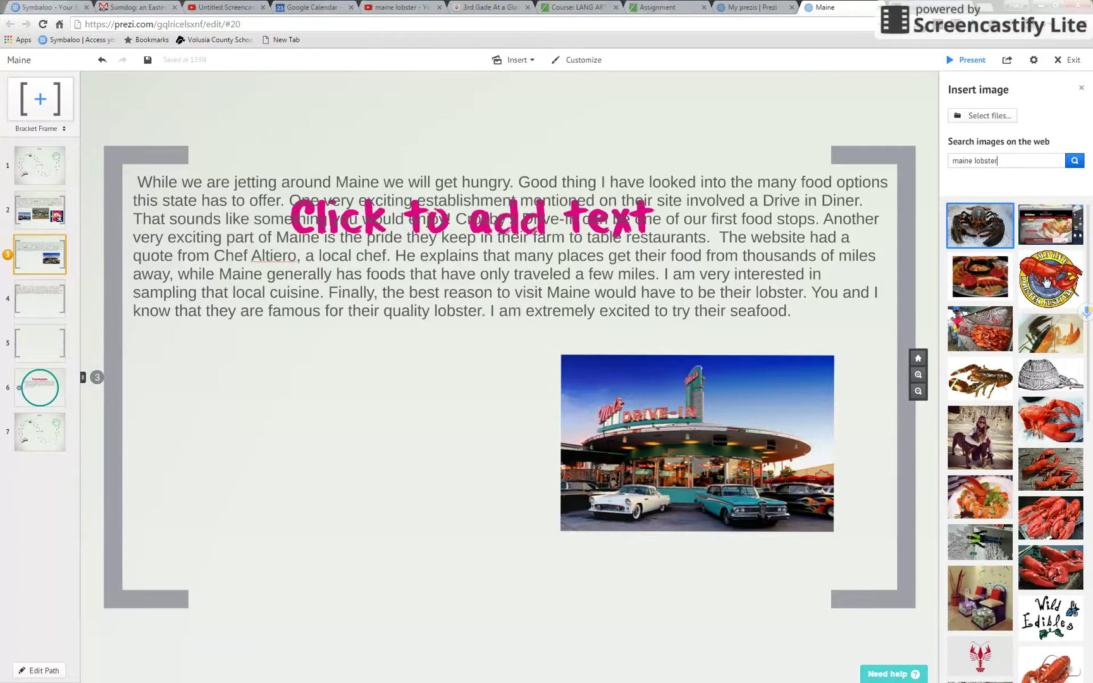
left_click_drag(1047, 281, 334, 454)
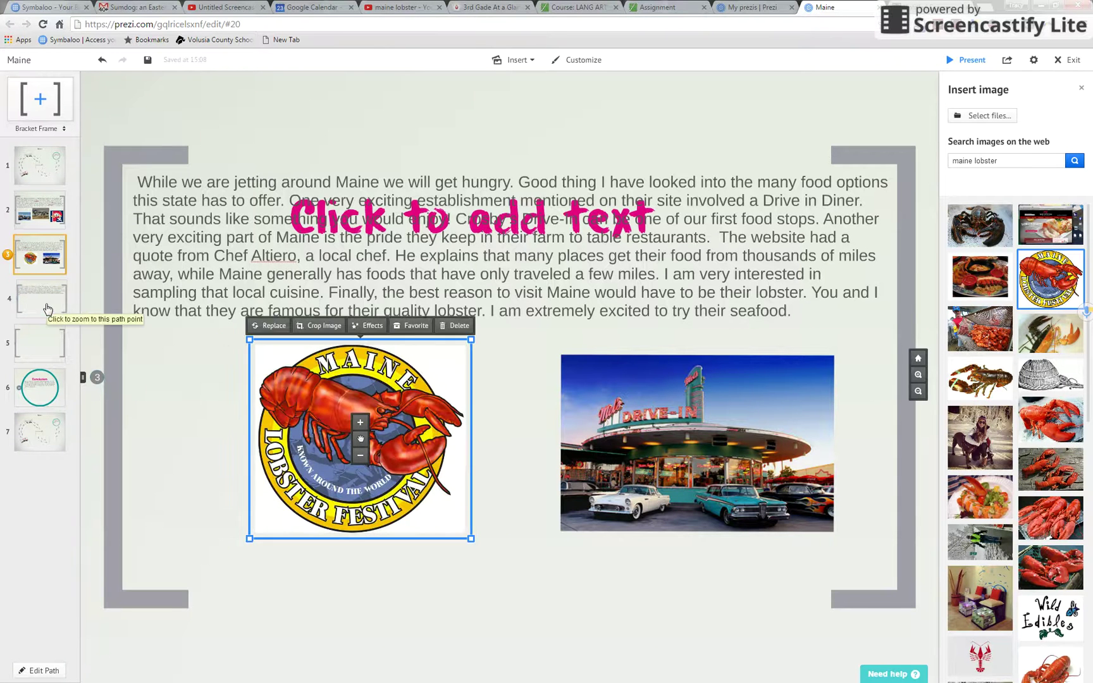
left_click(42, 389)
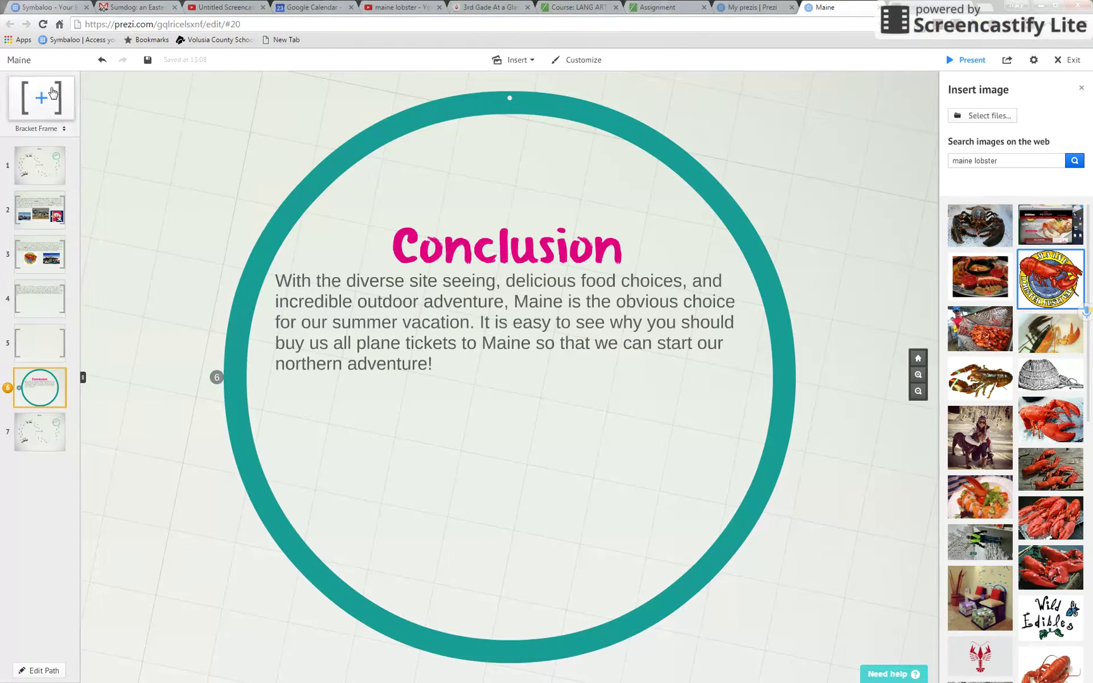
Step: From the overview, enlarge the Maine title text with the larger-A font button several times
left_click(39, 165)
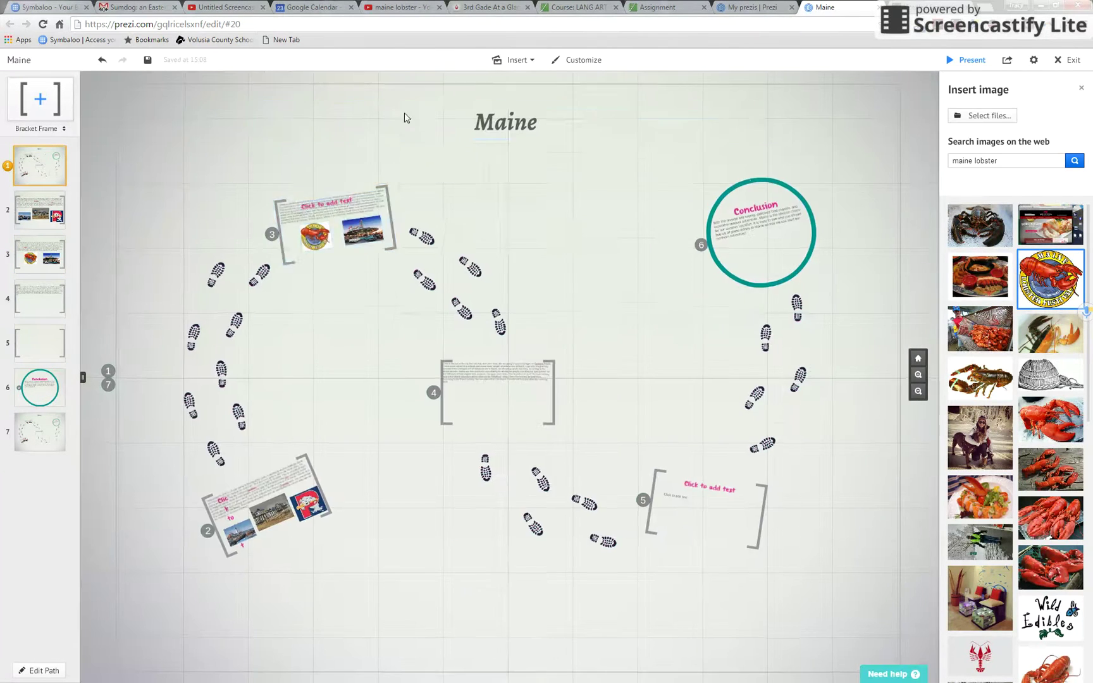
left_click(516, 129)
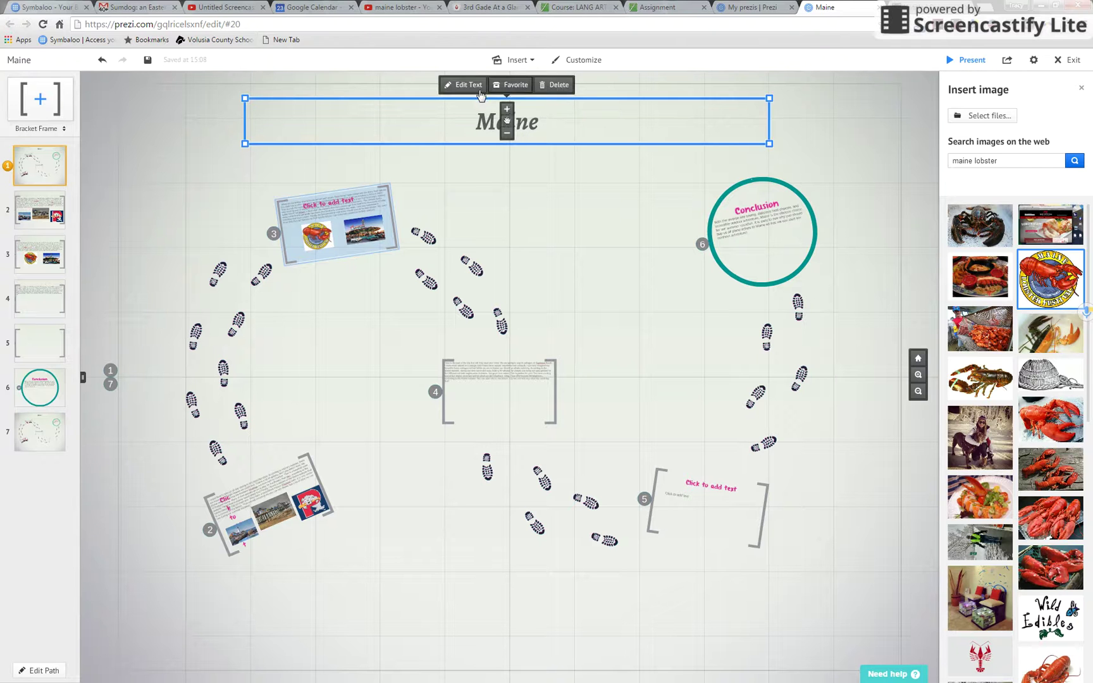
left_click(470, 89)
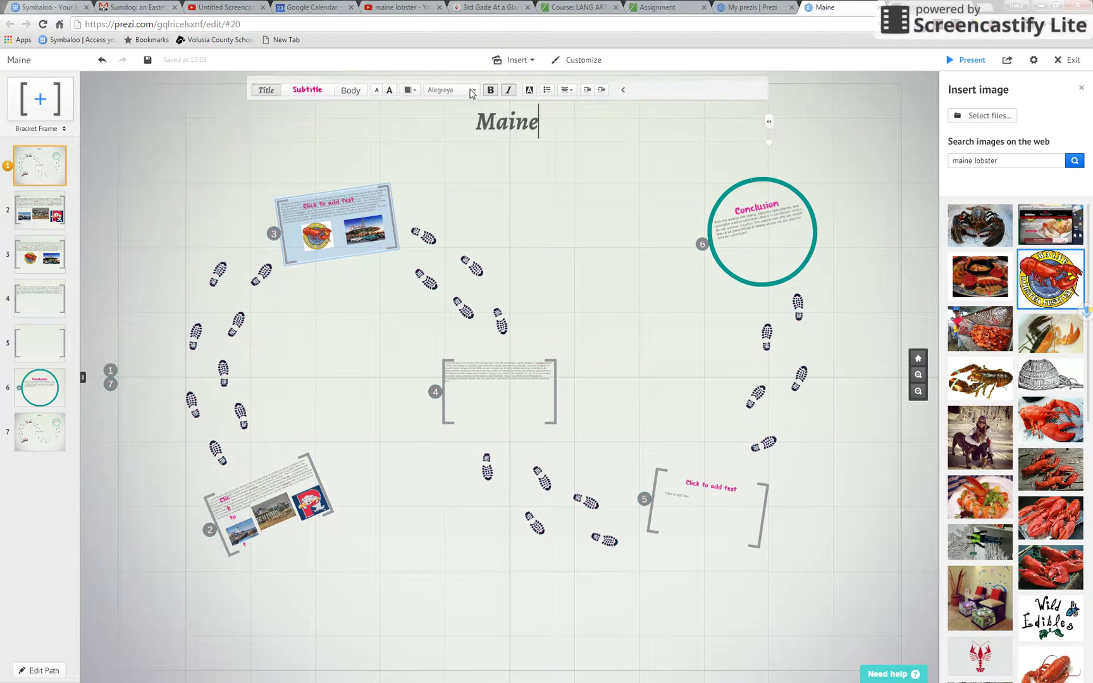
left_click(390, 89)
left_click(390, 92)
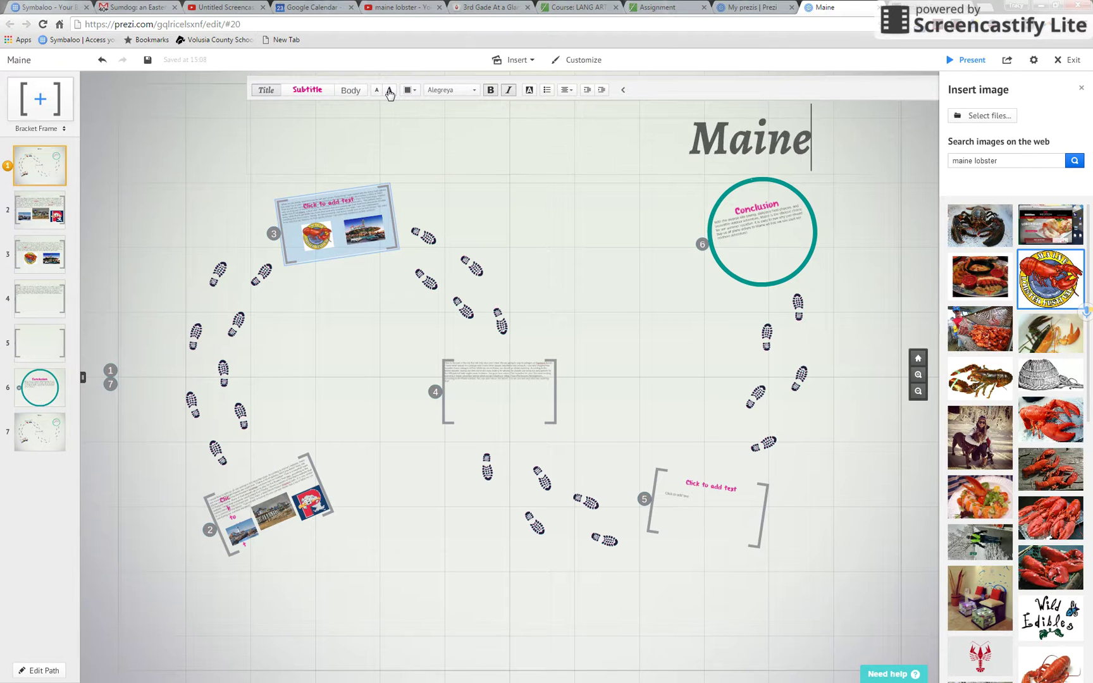
left_click(486, 224)
Step: Move the enlarged Maine title toward the upper right, above the Conclusion circle
left_click(634, 148)
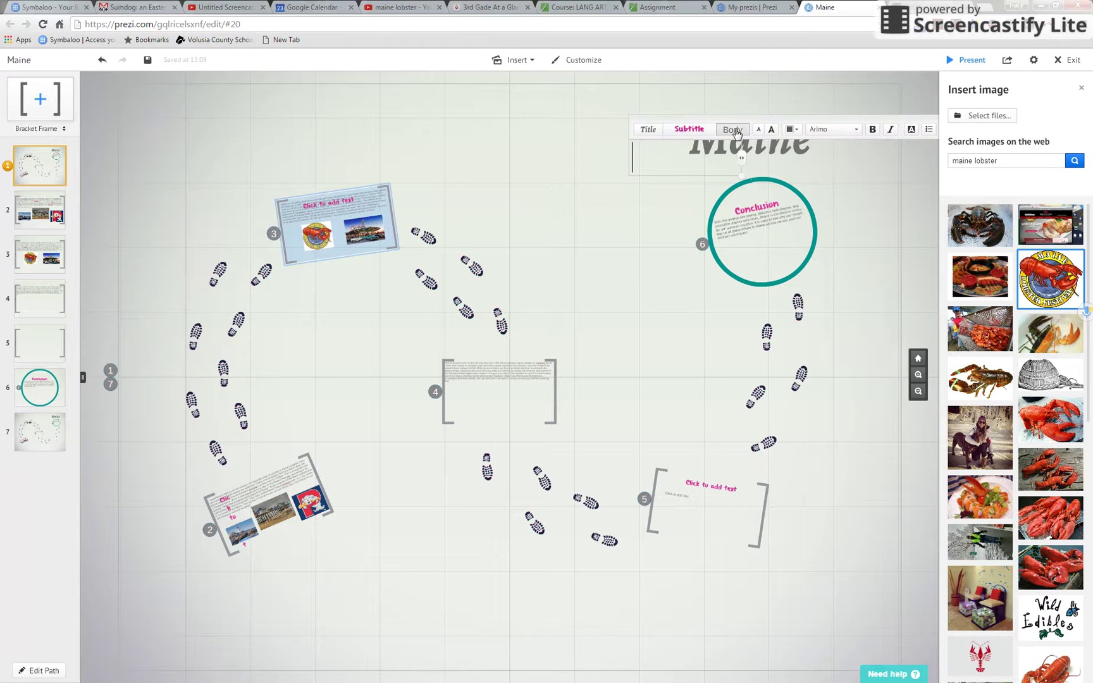
left_click(488, 233)
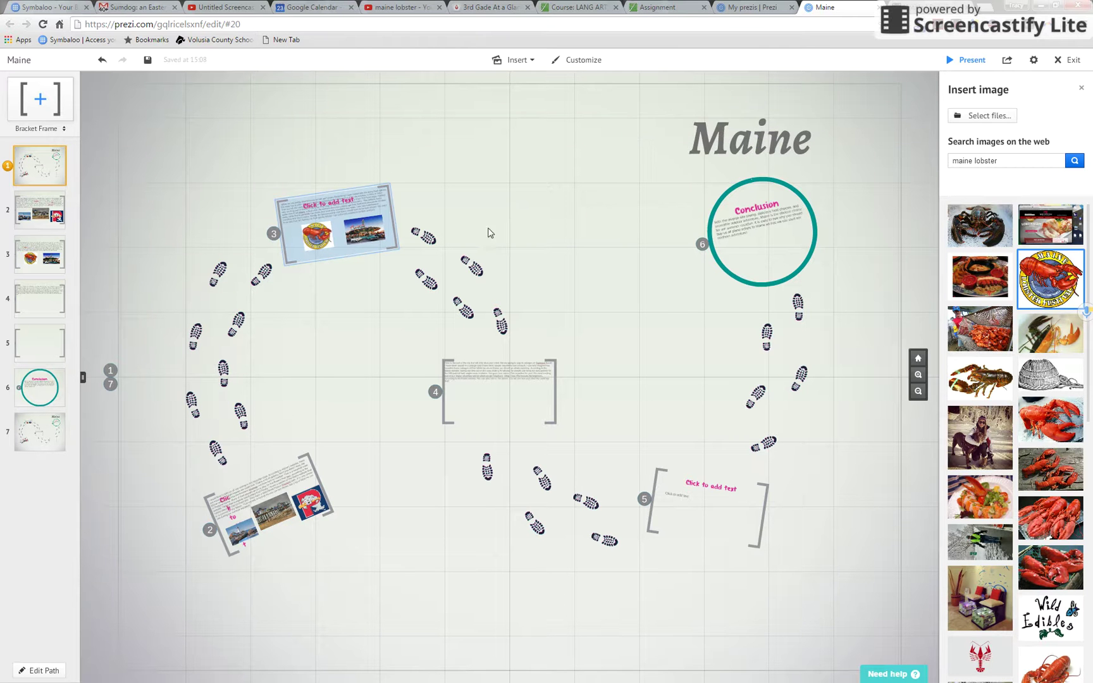
left_click(695, 139)
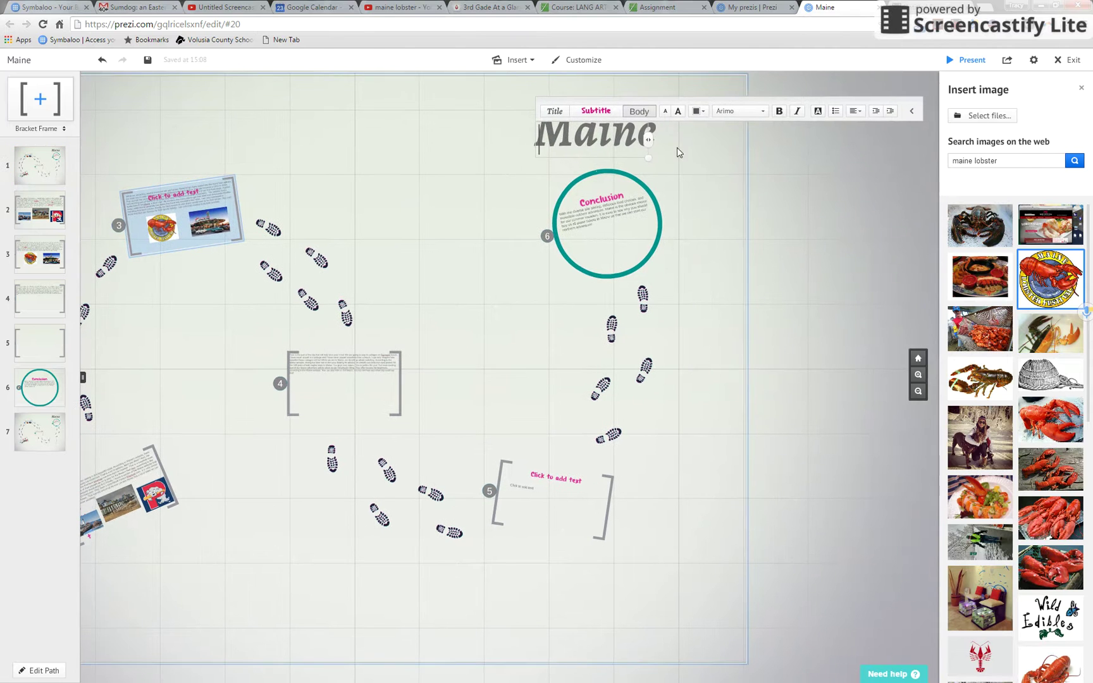
left_click(673, 160)
left_click(542, 140)
left_click(678, 146)
left_click(706, 152)
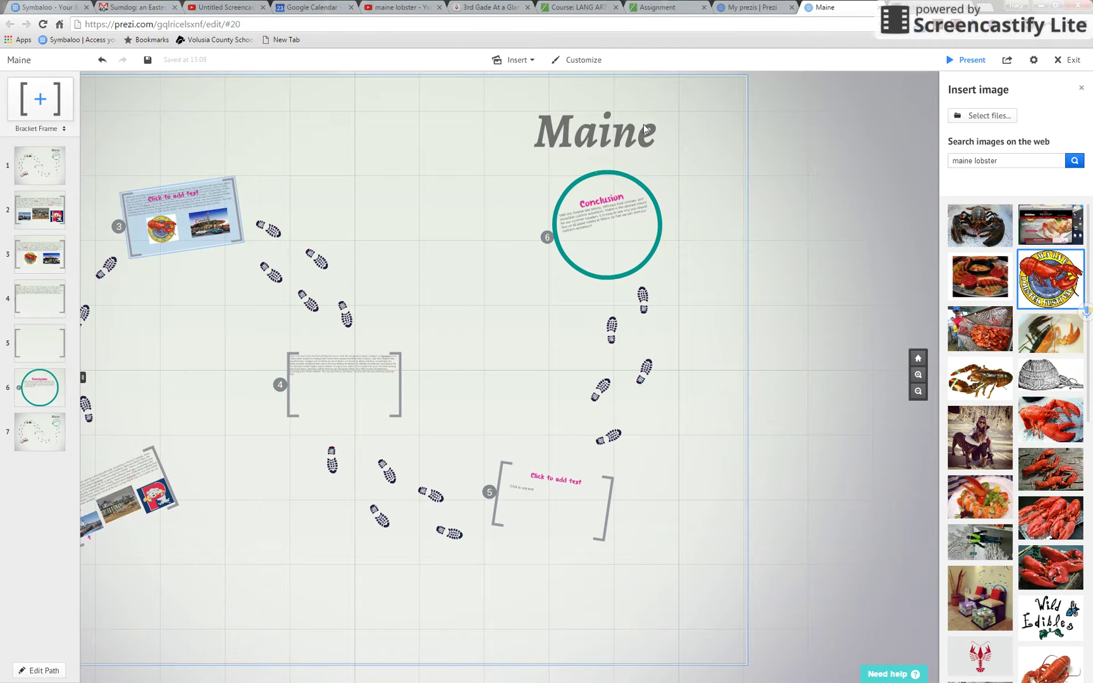
left_click(635, 137)
left_click(465, 219)
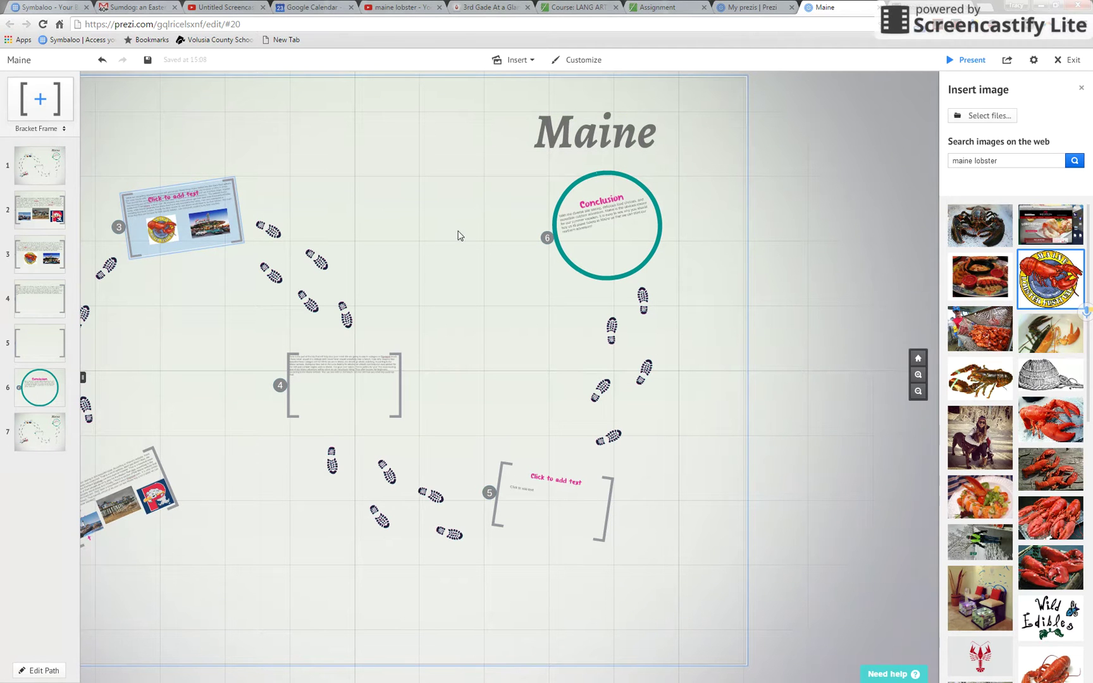
left_click(956, 61)
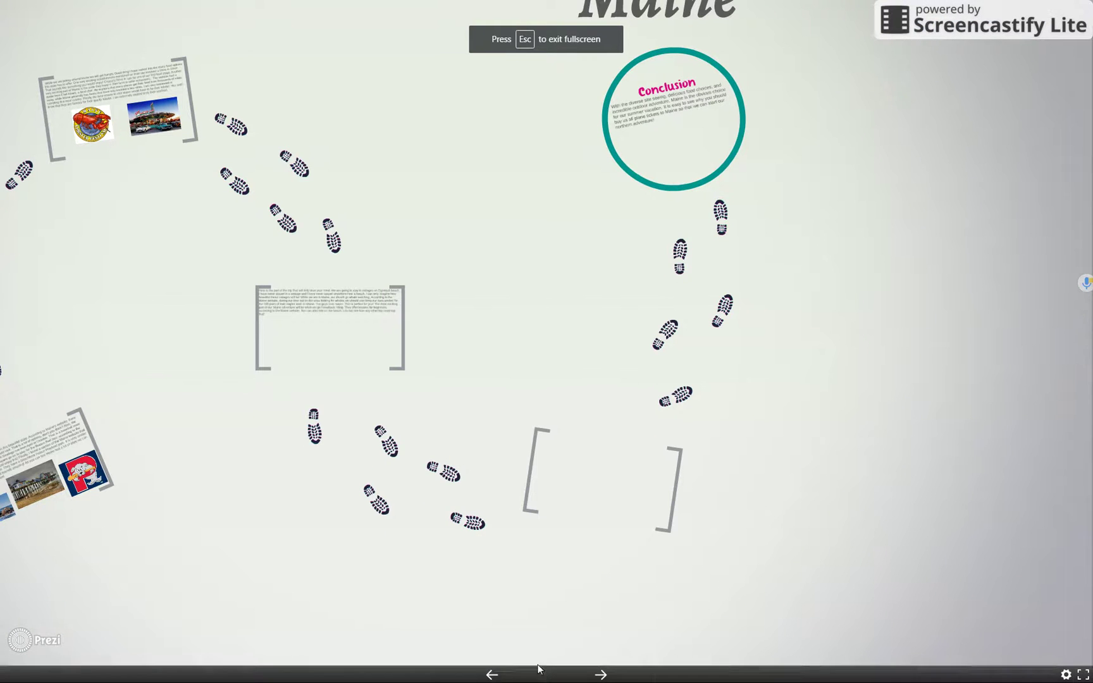
Step: Exit the fullscreen preview with Esc to return to the Prezi editor
key("Escape")
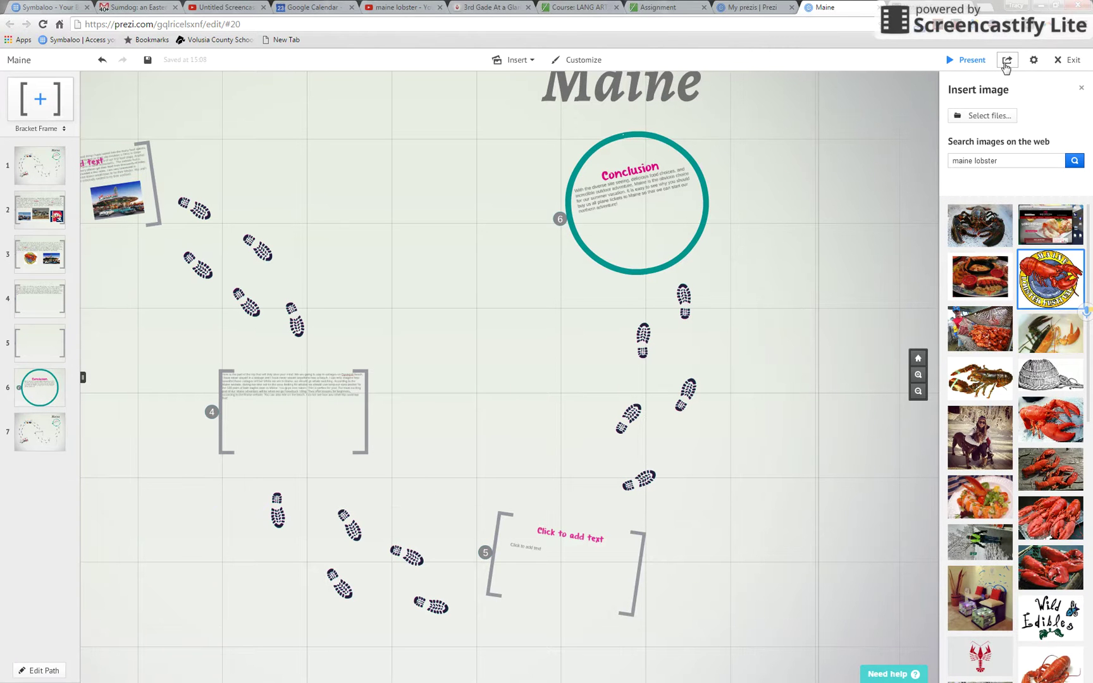
Step: Open Share prezi for Maine, keep it Public, and select the view link
left_click(1007, 61)
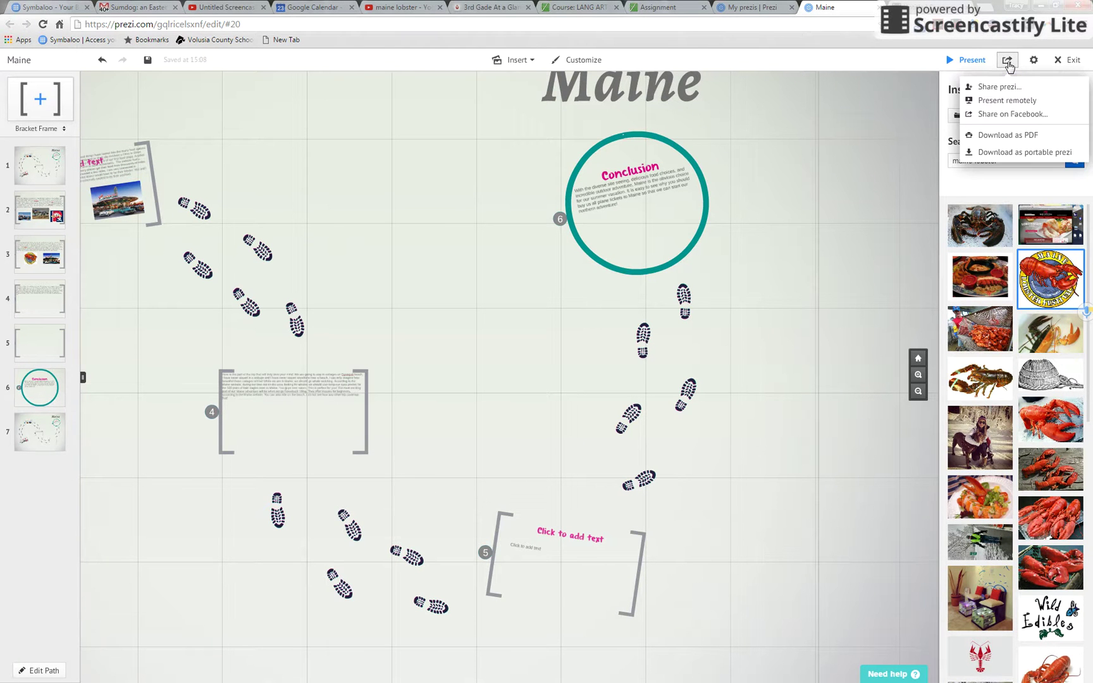
left_click(1001, 87)
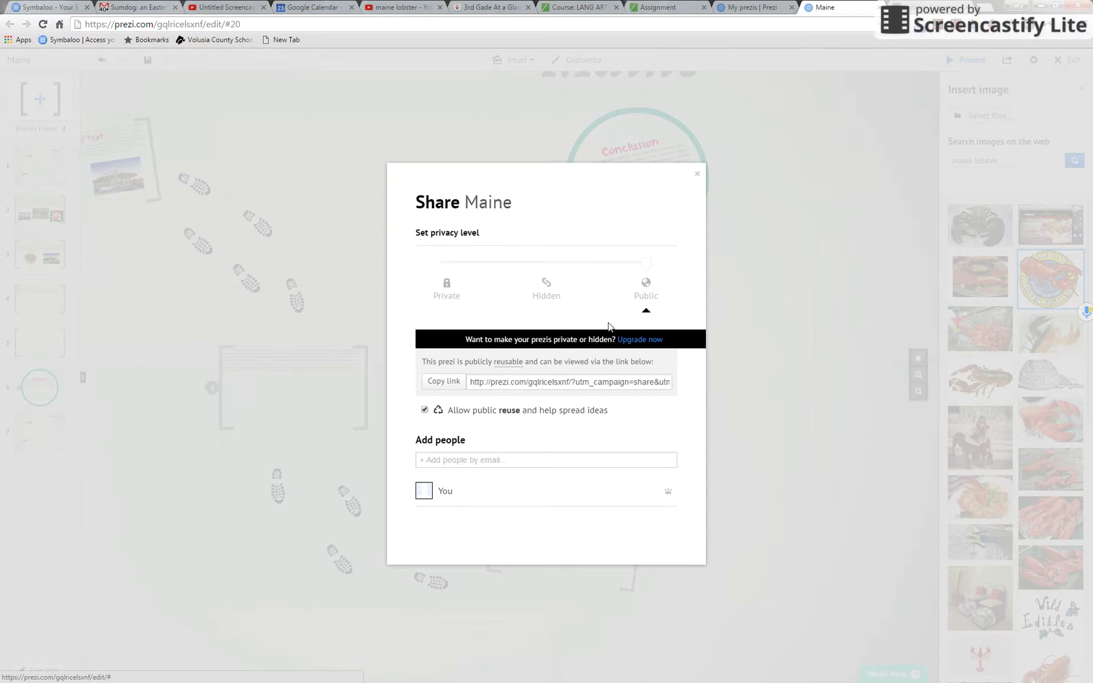
left_click(572, 387)
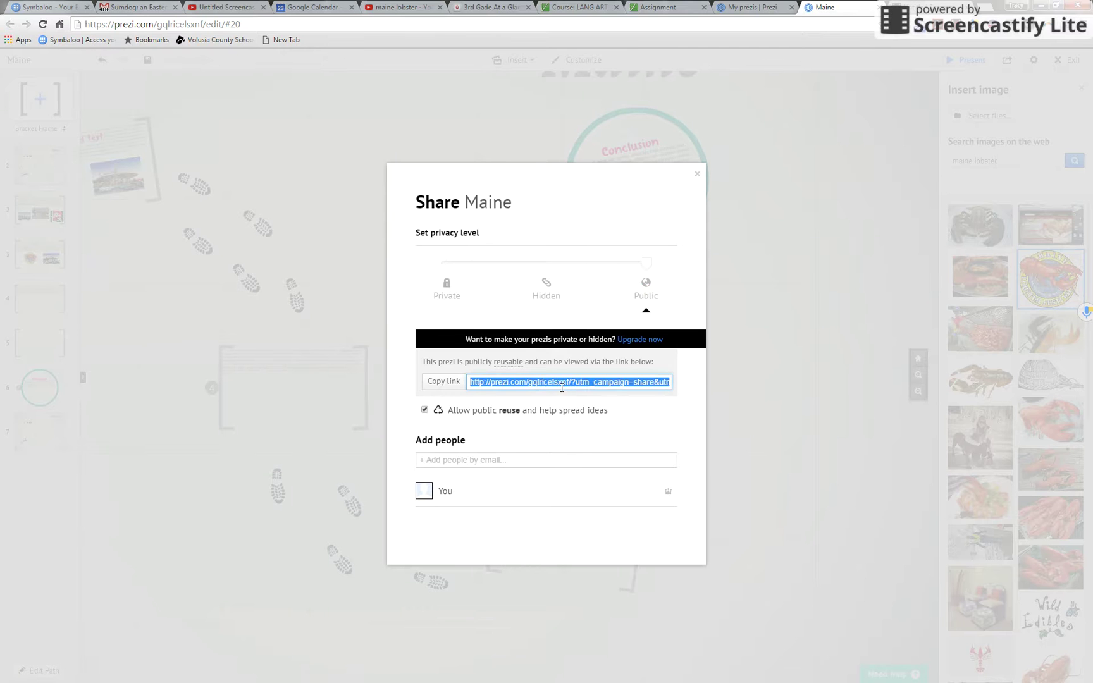
Step: Copy the public link, glance at the vacation essay assignment tab, and return to the prezi
left_click(454, 383)
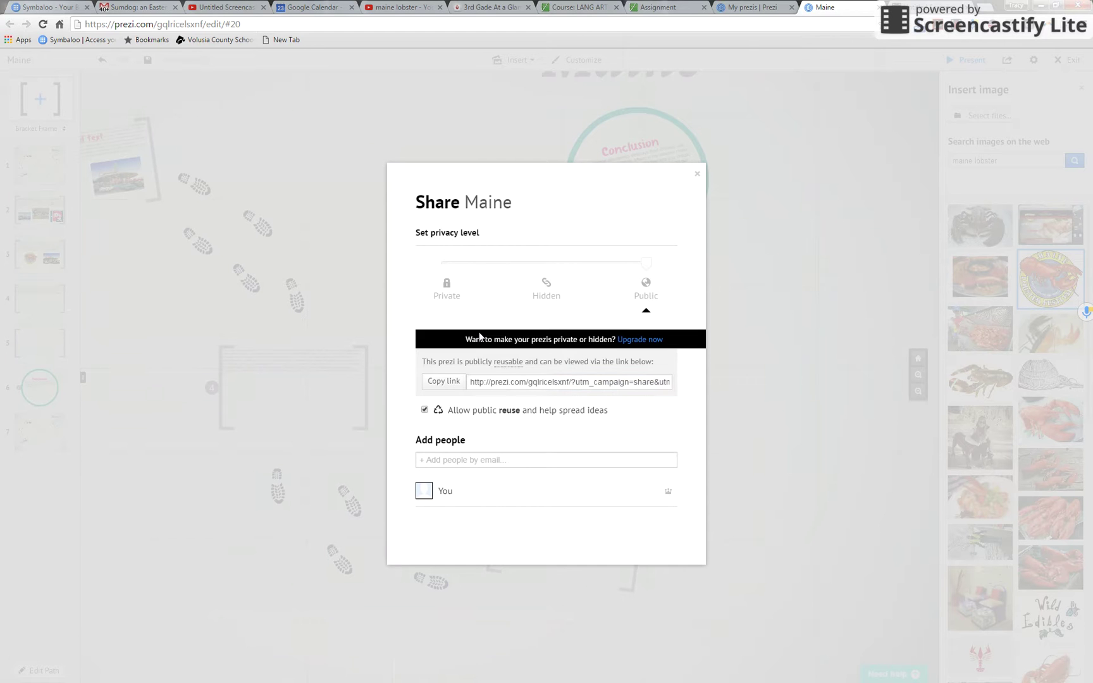
left_click(649, 9)
left_click(850, 6)
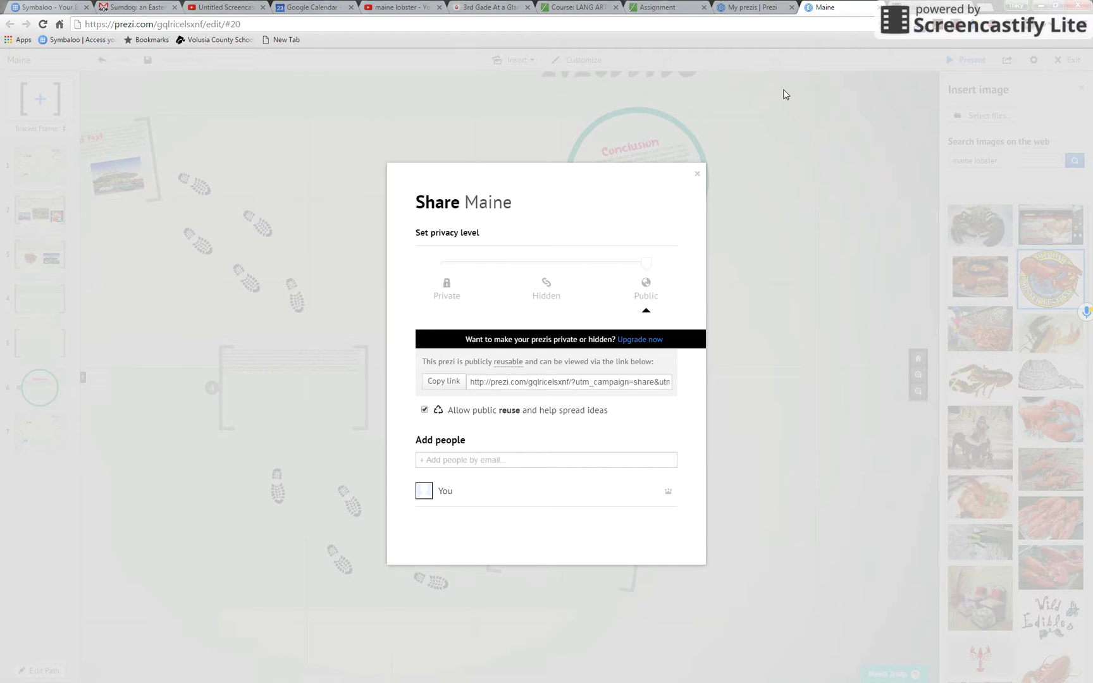